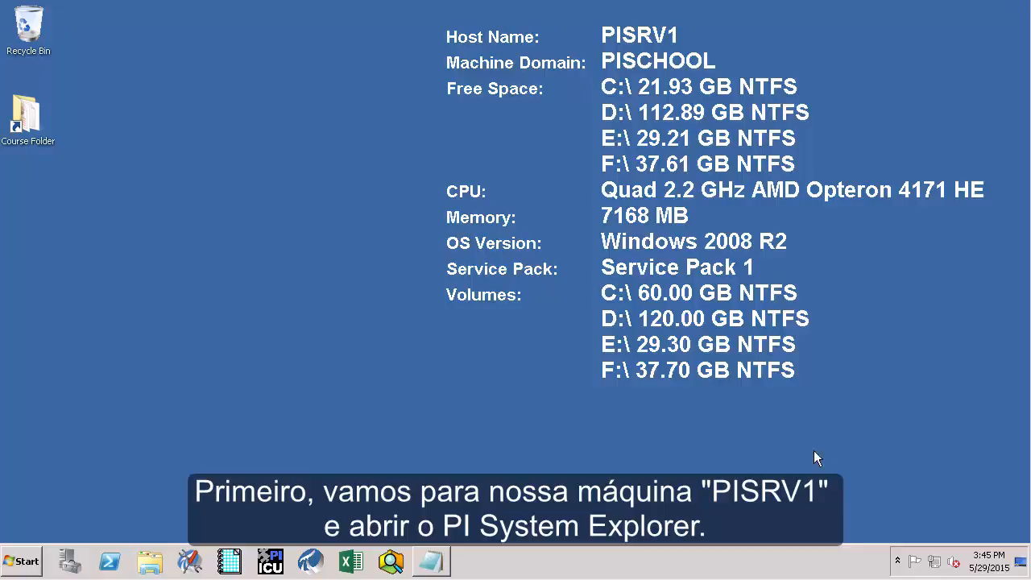
- Open PI System Explorer from the PI System programs on PISRV1
click(11, 572)
click(51, 500)
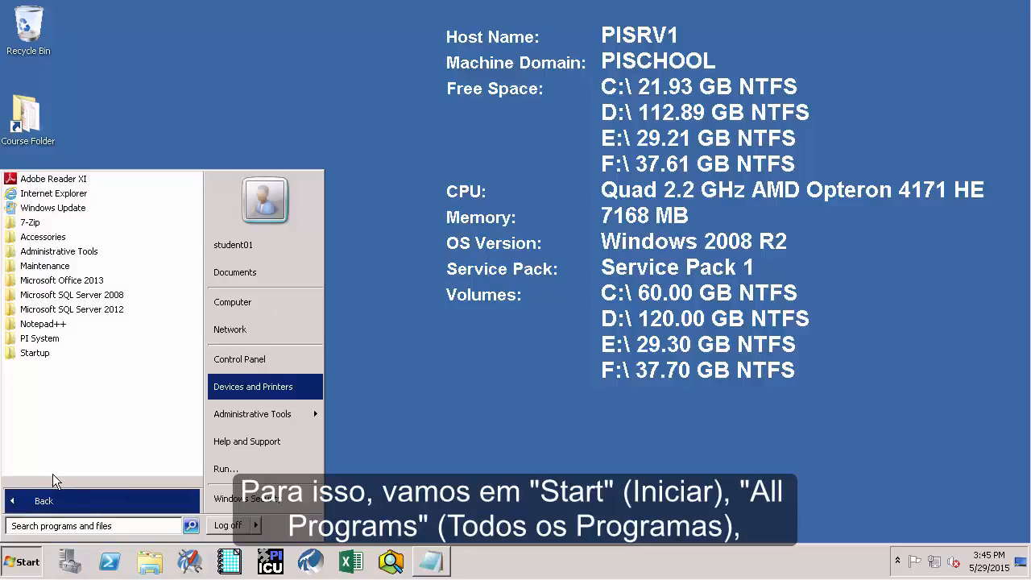
click(57, 337)
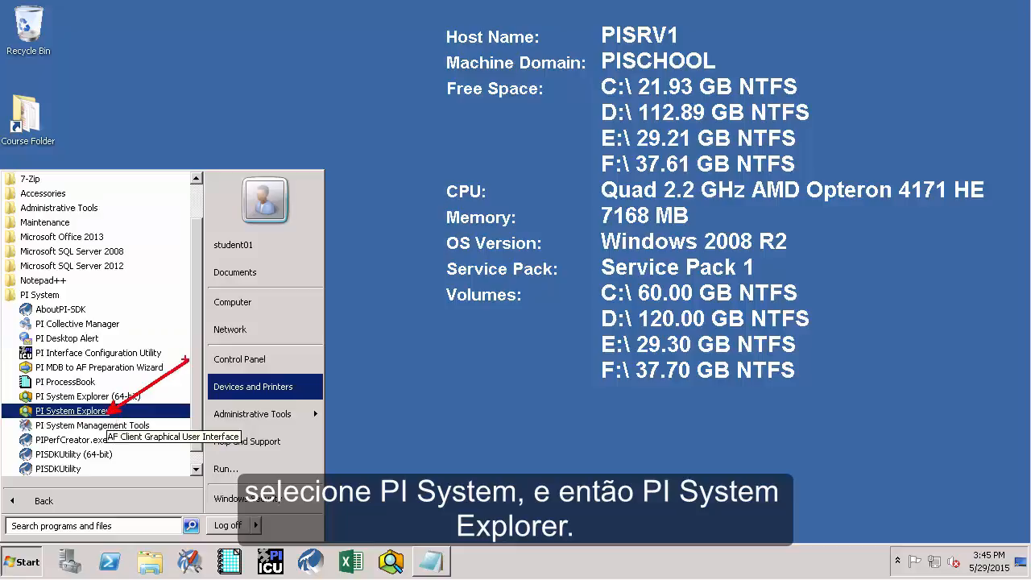
click(97, 410)
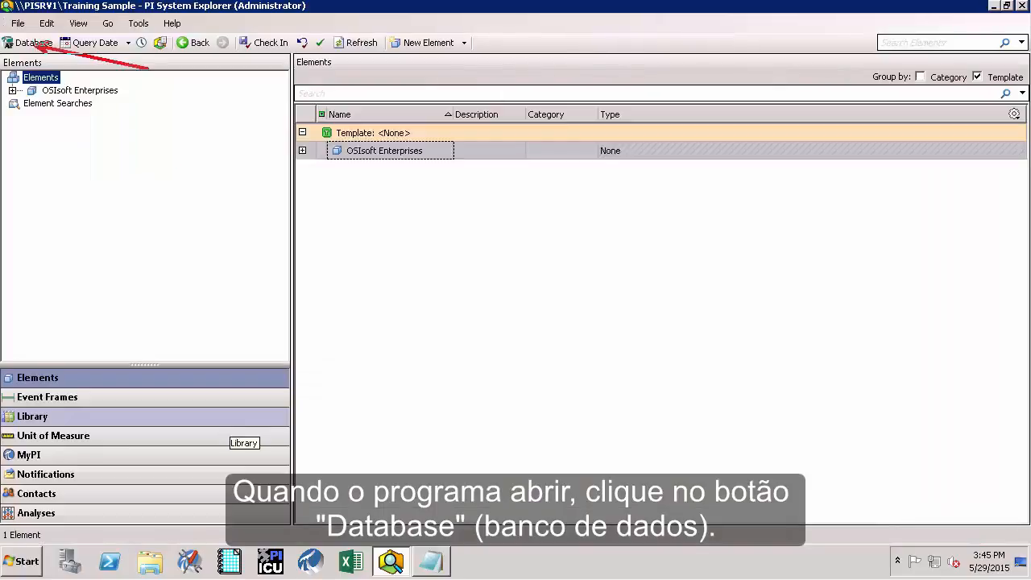
- Create an AF database named "Sample Process - Pumps" on the PISRV1 server and open it
click(43, 42)
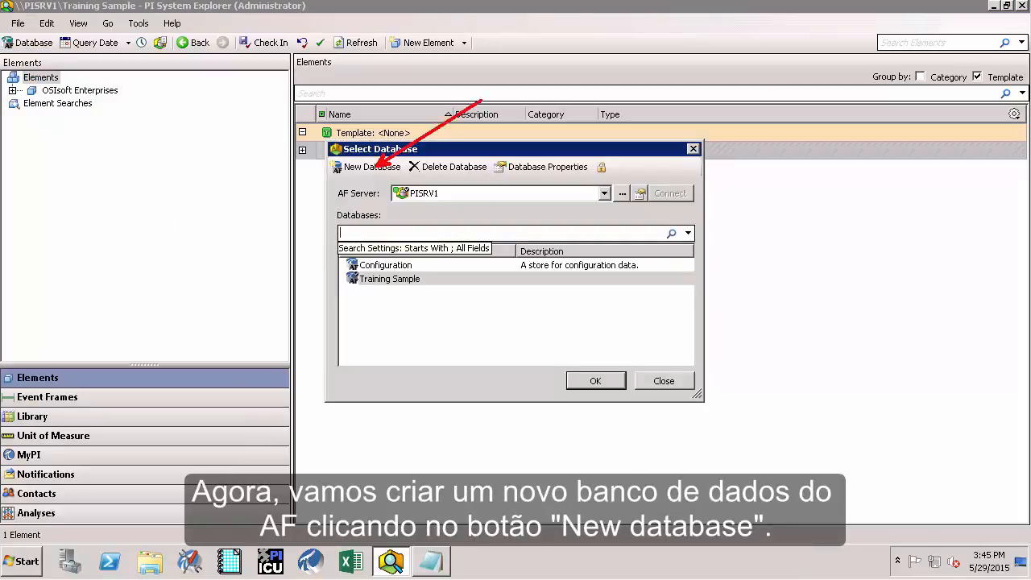
click(370, 168)
text(S)
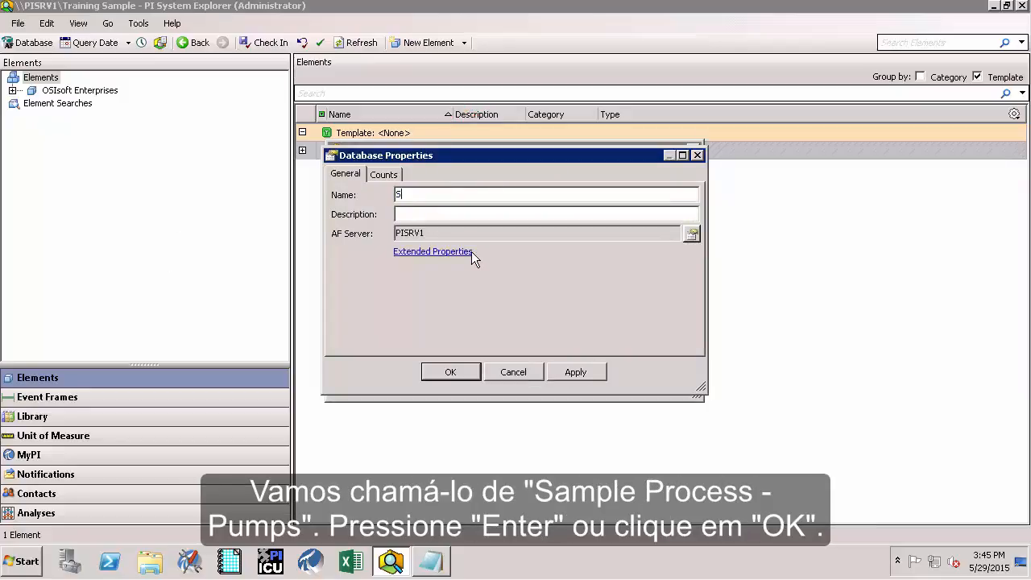
text(ample Process - Pumps)
key(Return)
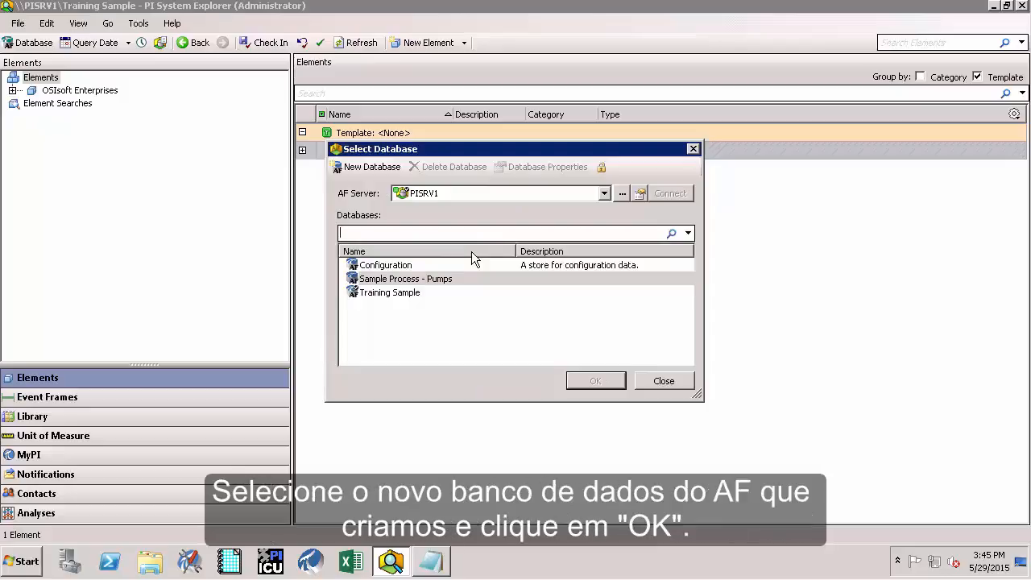
click(424, 279)
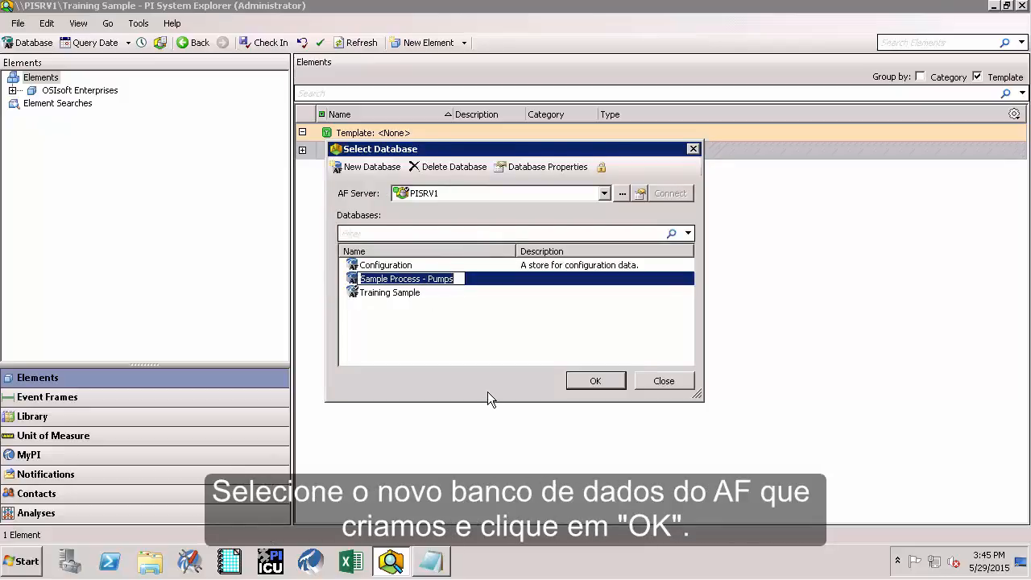
click(590, 380)
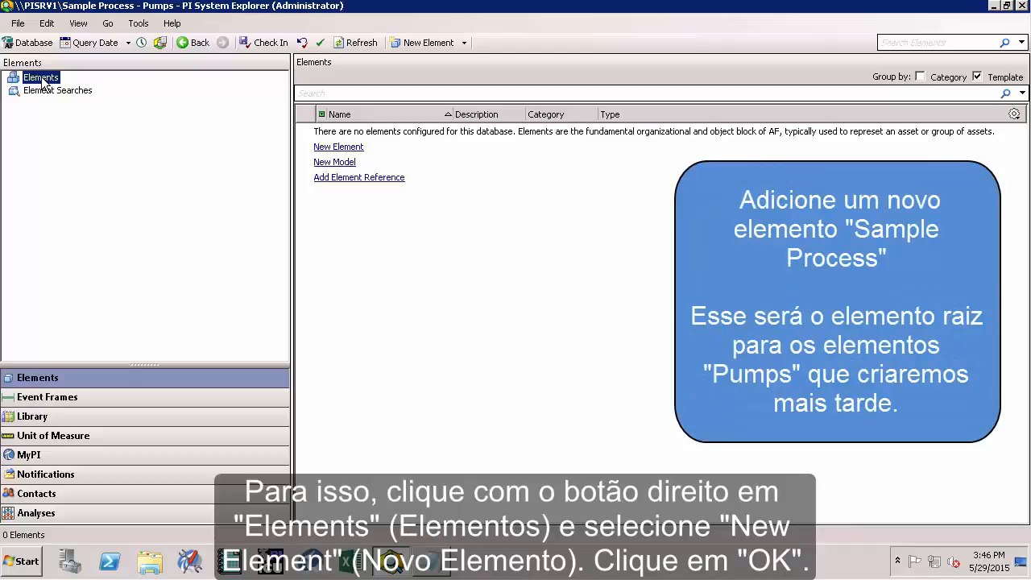
- Add a root element without a template to the database and name it "Sample Process"
right_click(42, 83)
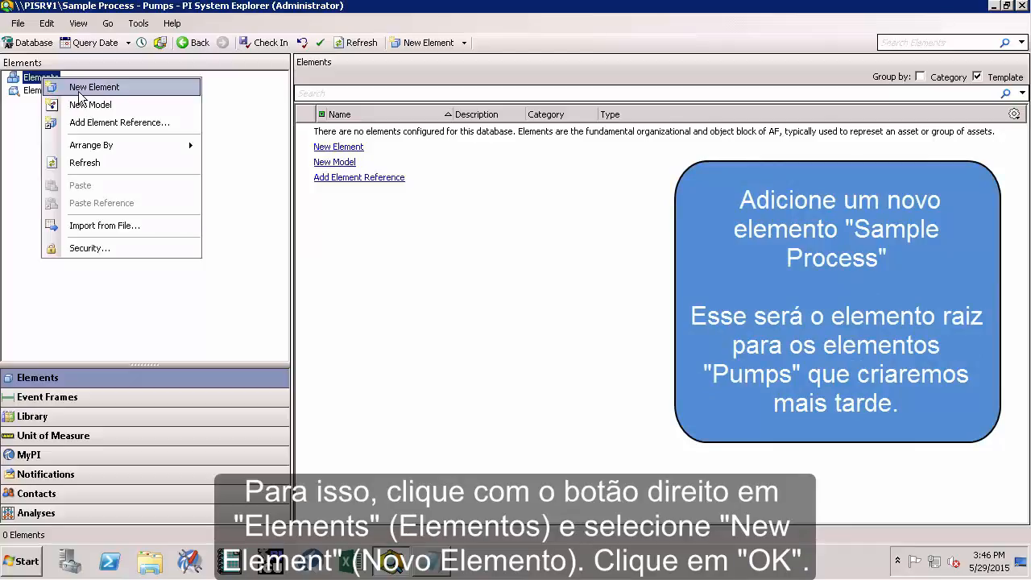
click(81, 89)
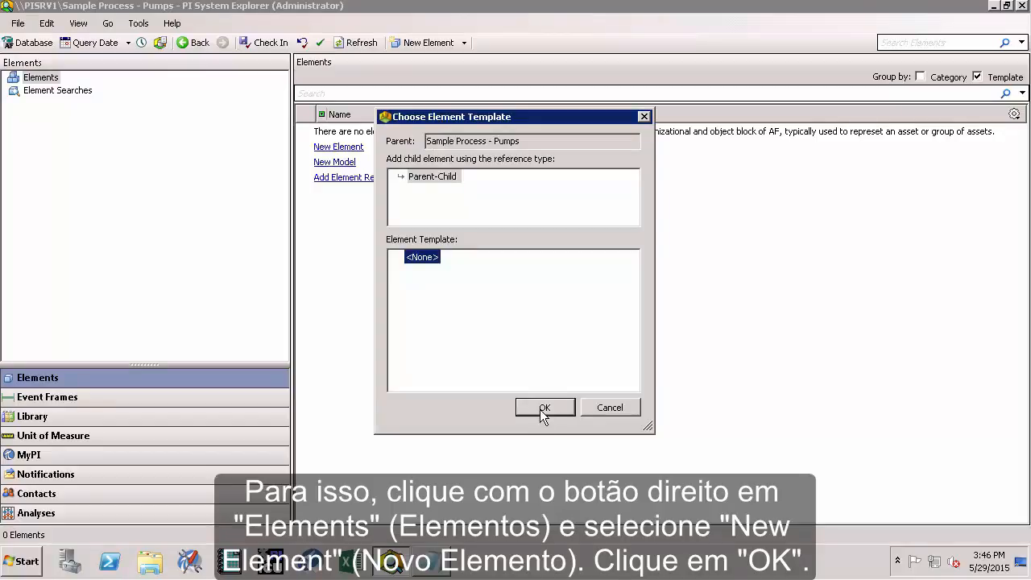
click(542, 408)
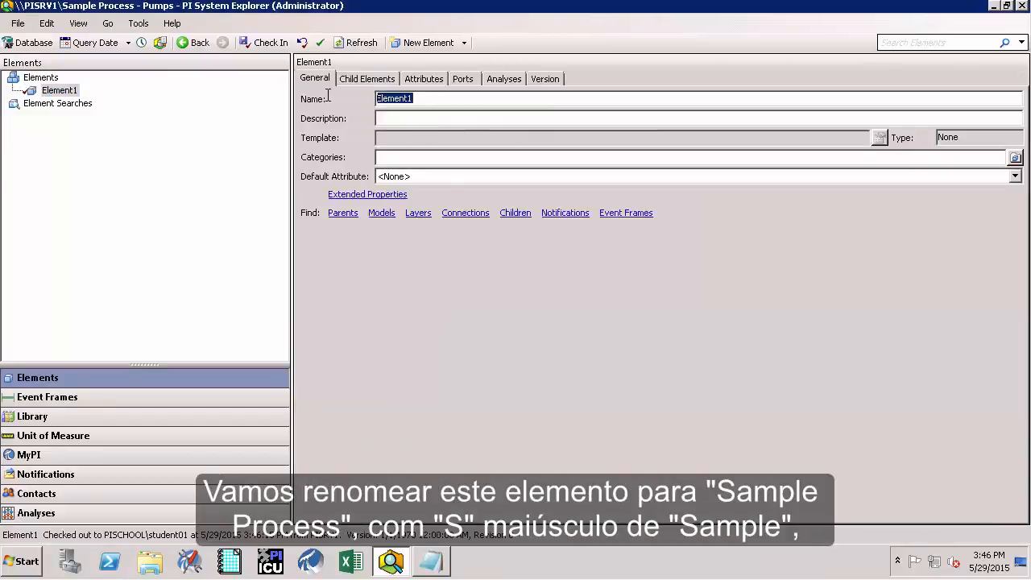
text(Samp)
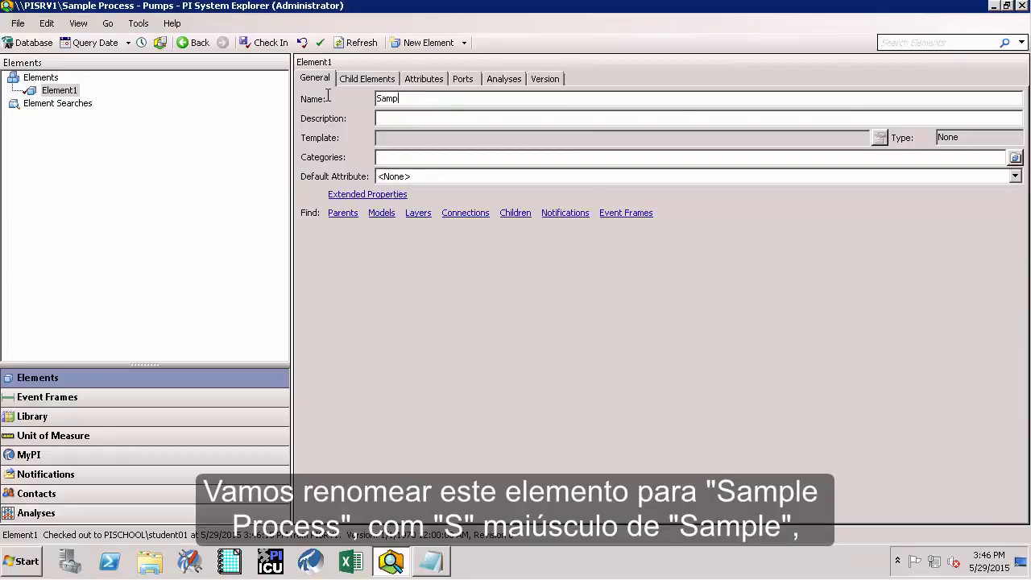
text(le )
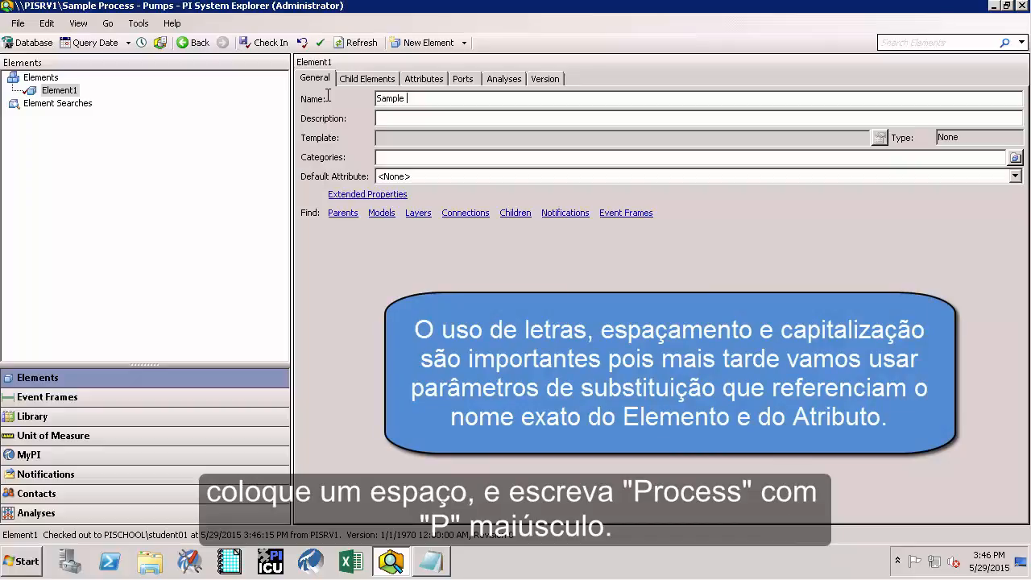
text(Process)
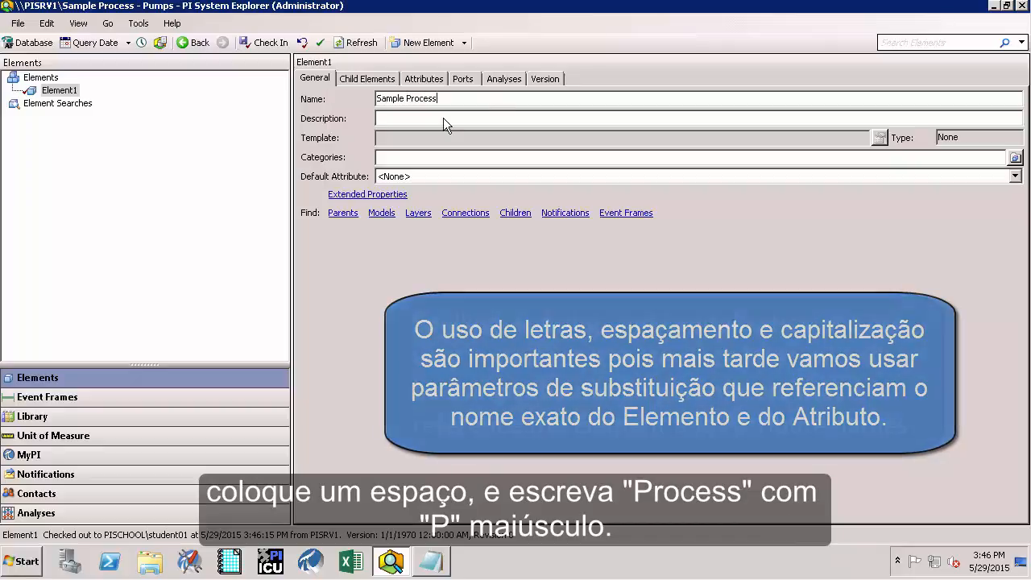
click(464, 119)
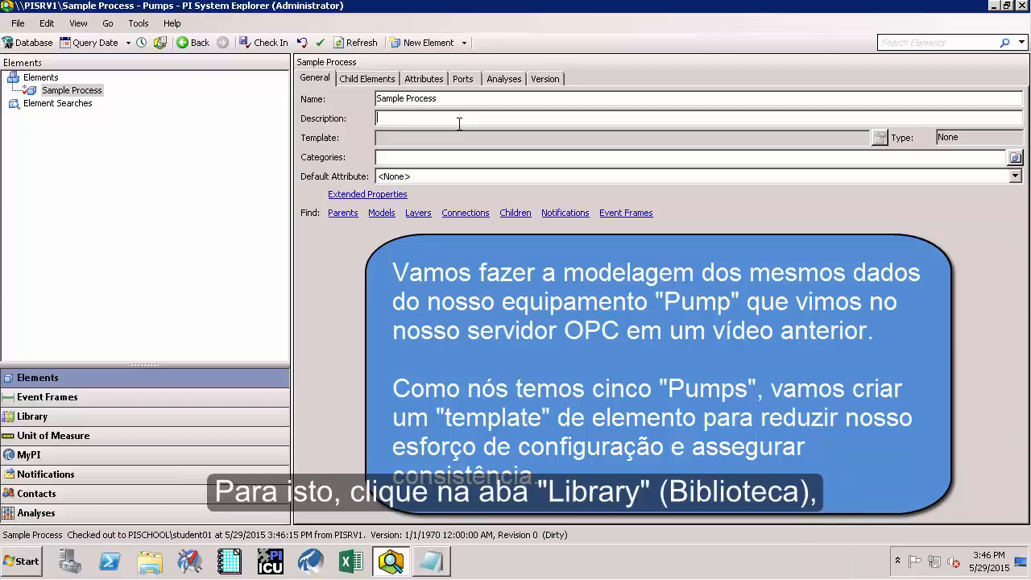
- Create an element template named "Pump" in the library and open it from the expanded Element Templates
click(65, 417)
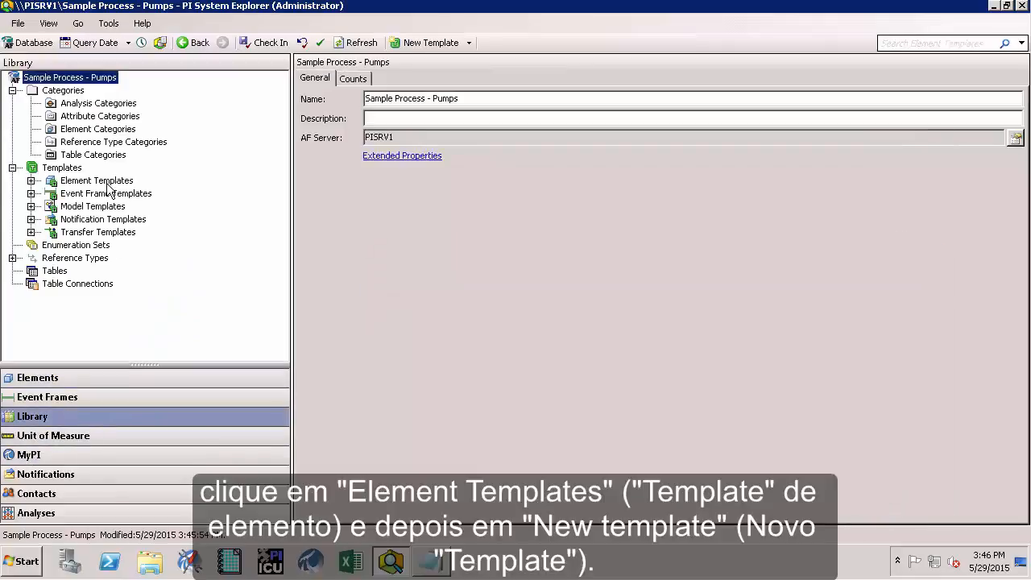
click(109, 184)
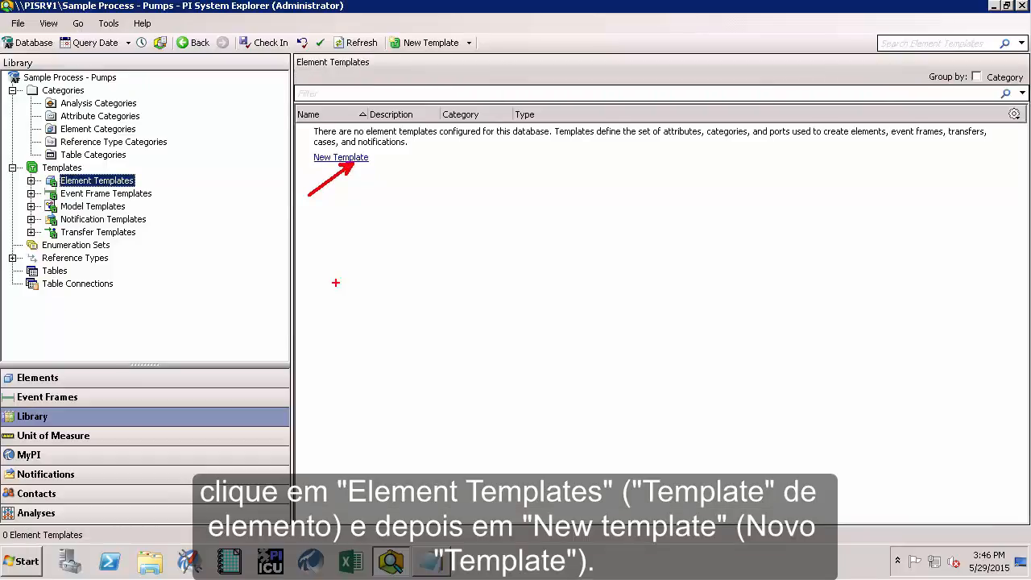
click(341, 157)
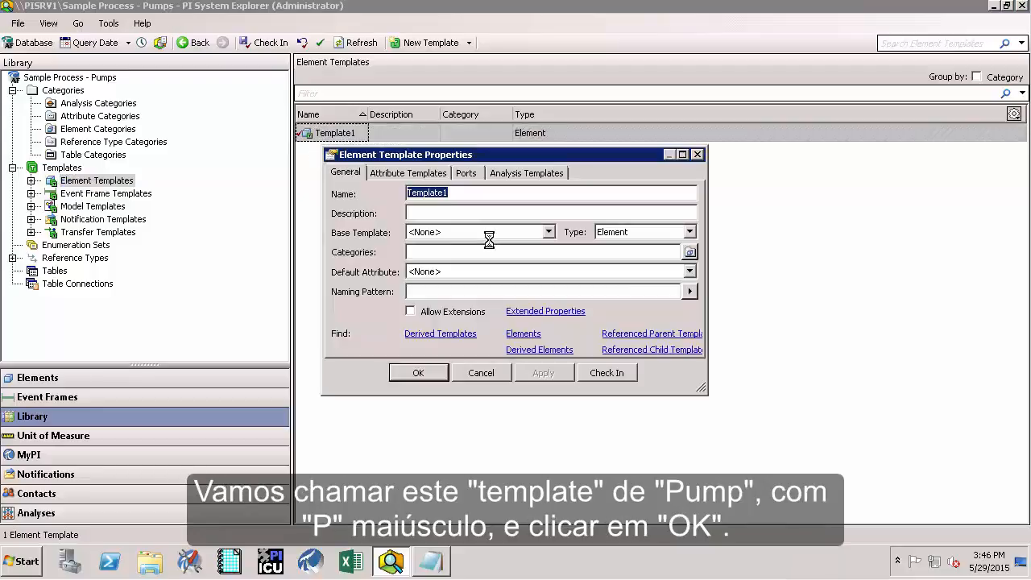
text(Pump)
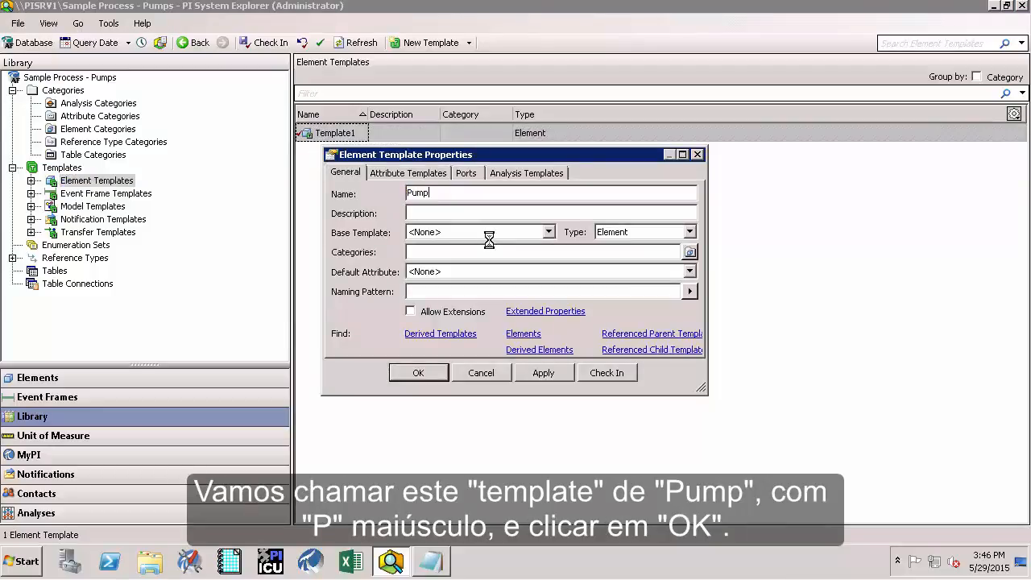
click(430, 376)
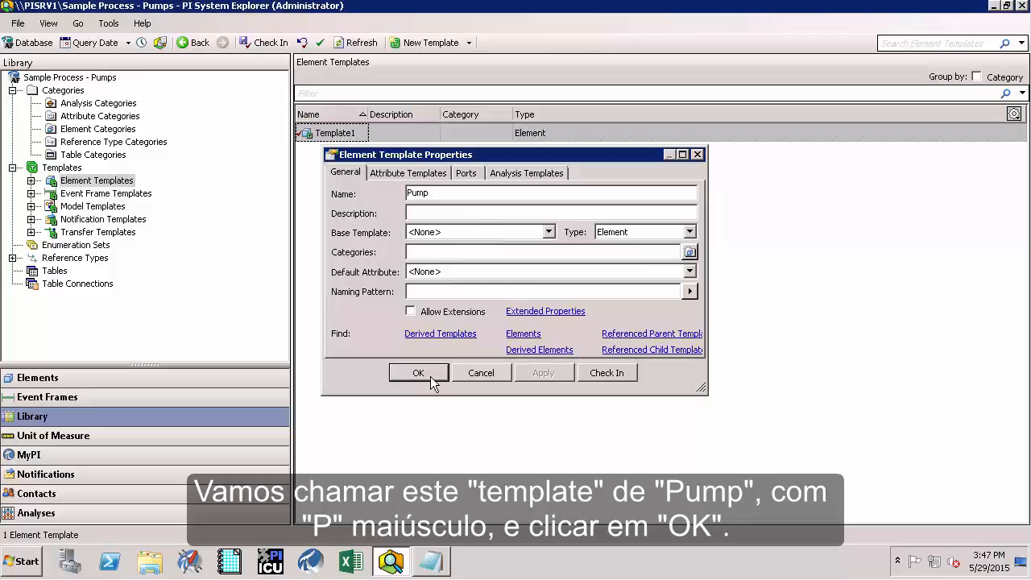
click(31, 181)
click(88, 193)
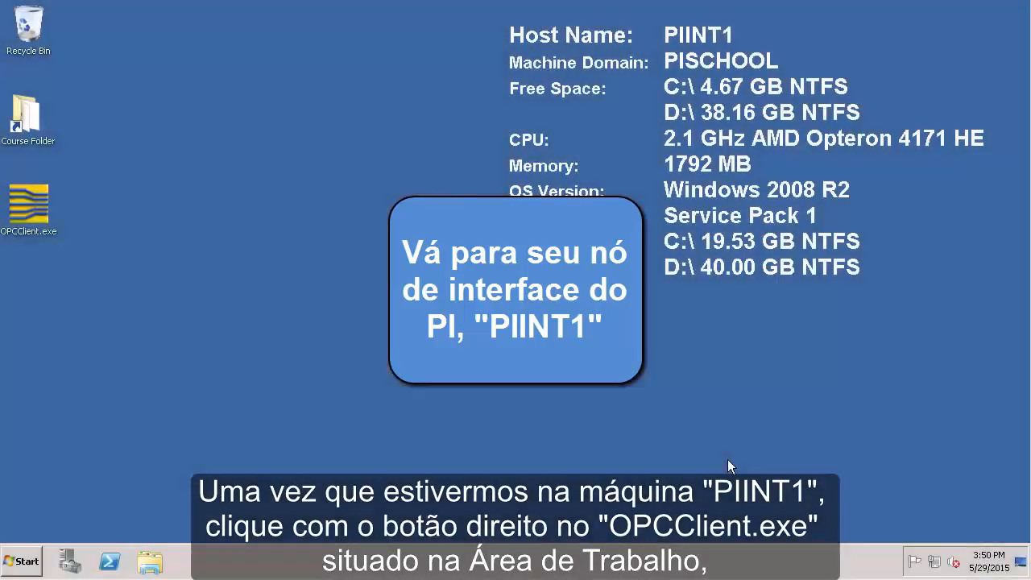
- Switch to the PIINT1 machine, run OPCClient.exe as administrator and connect to OPCSample.OpcDa20Server.1 on Localhost
right_click(32, 213)
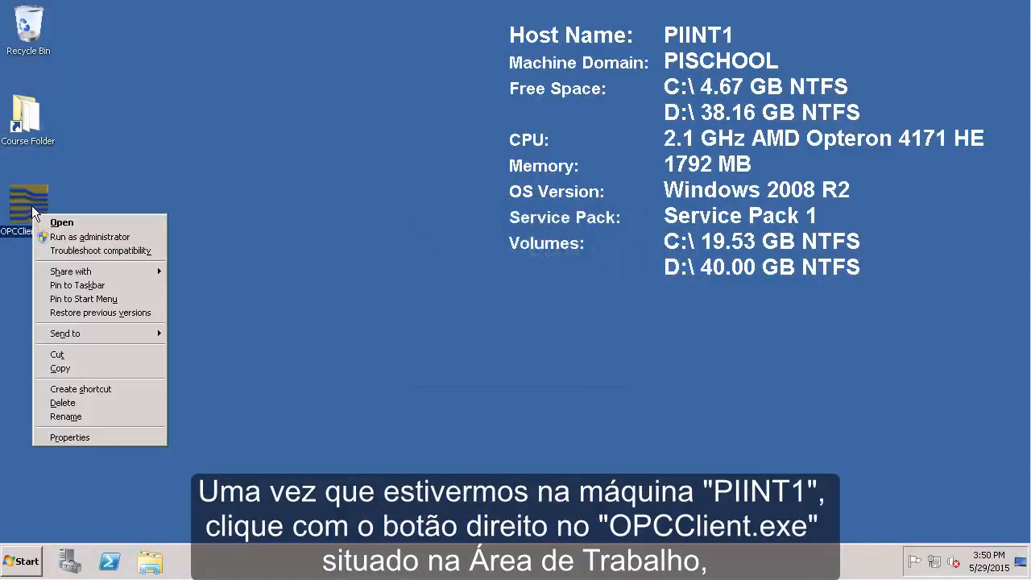
click(63, 238)
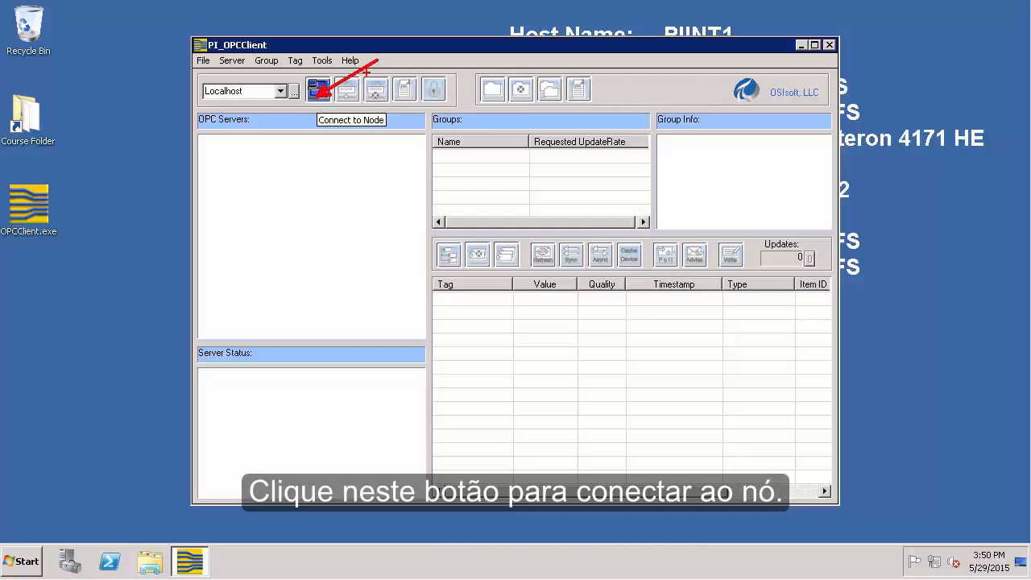
click(319, 92)
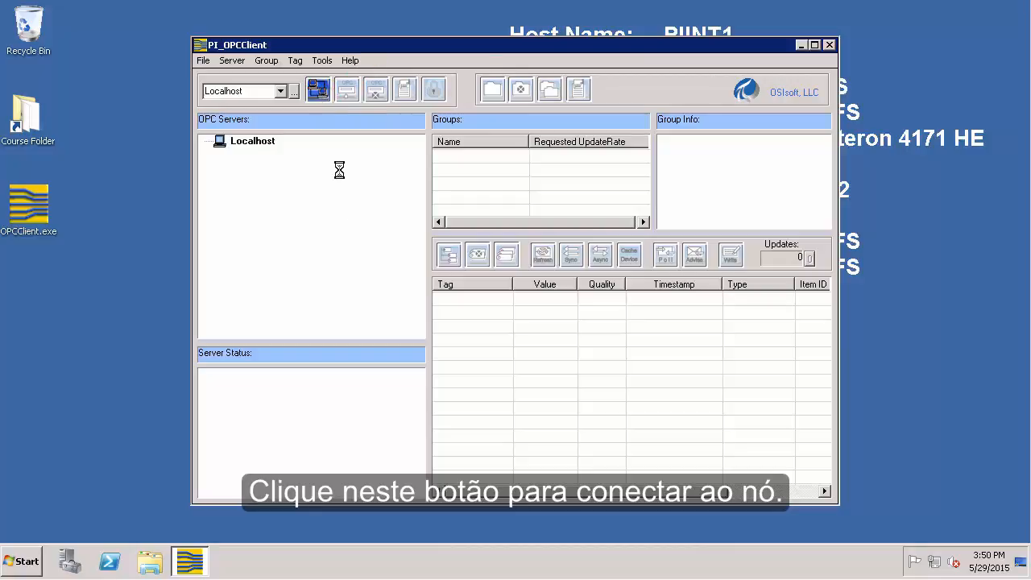
double_click(358, 207)
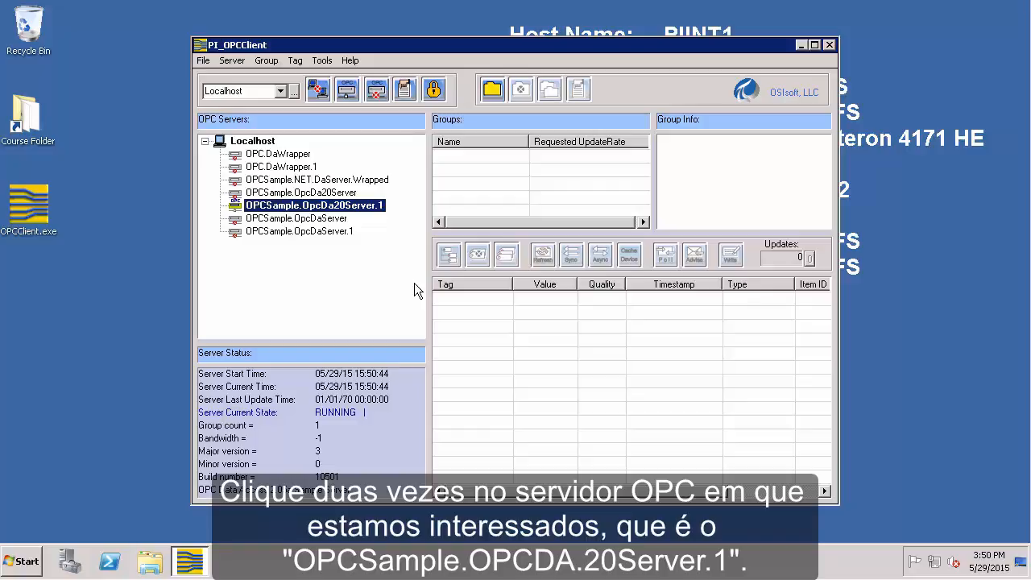
- Create an OPC group with the default settings and add all tags of Pump1 under Sample Process to its added tags
click(492, 89)
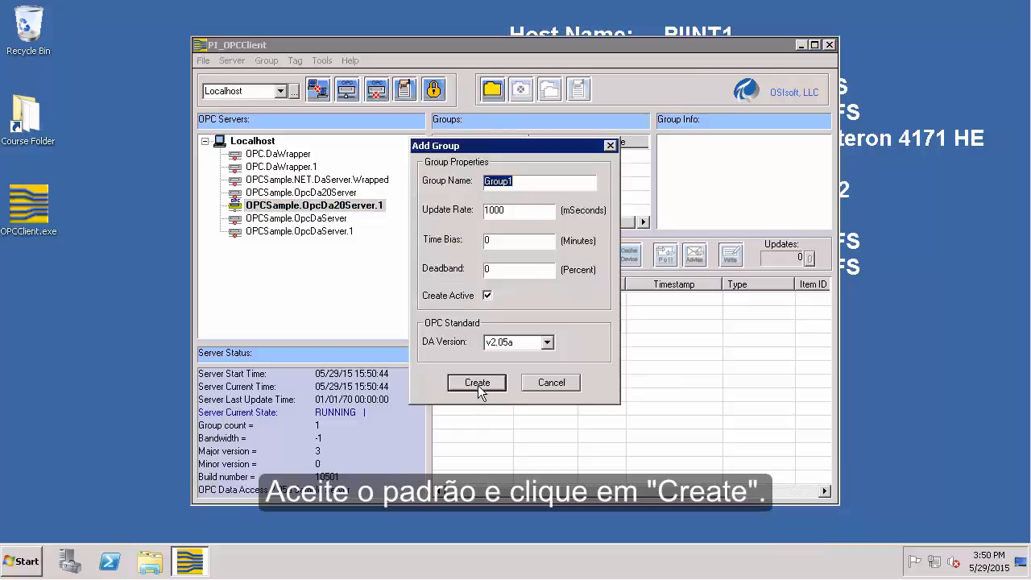
click(478, 384)
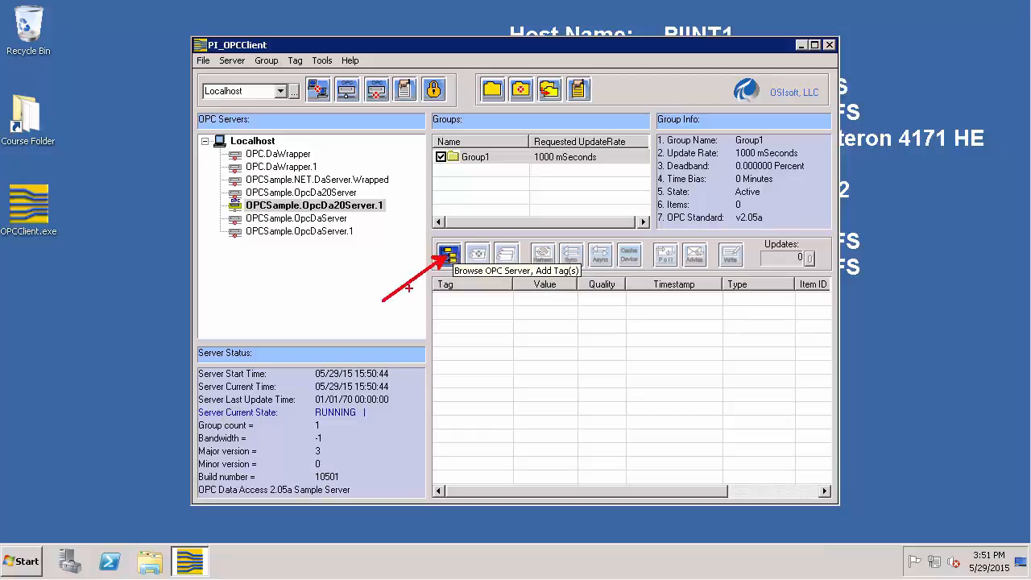
click(449, 254)
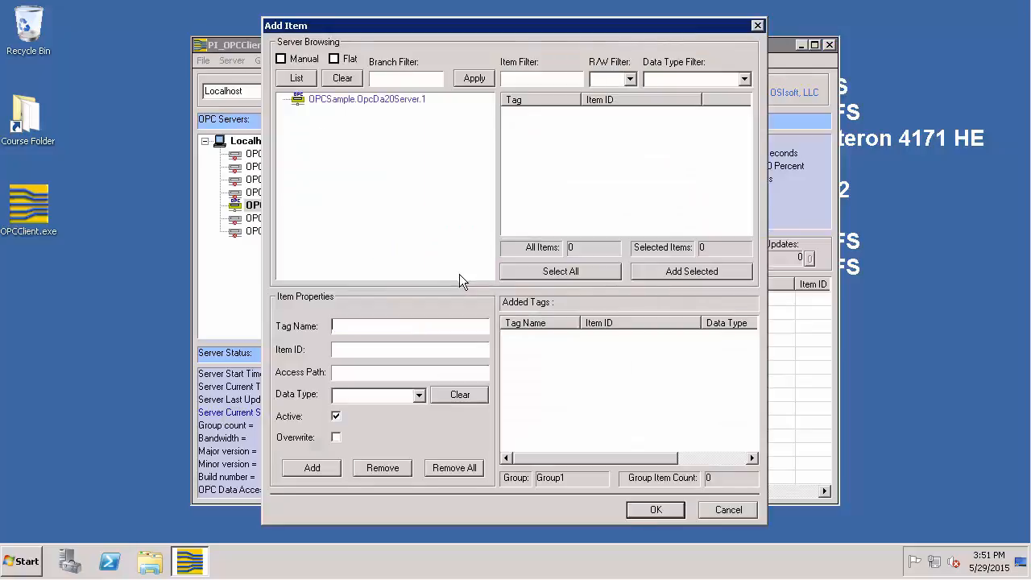
double_click(403, 99)
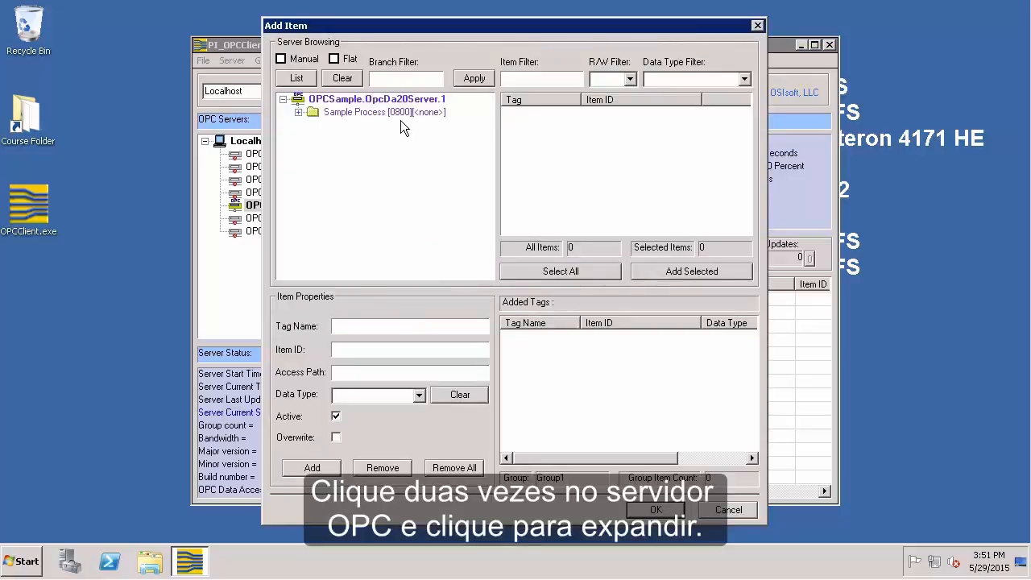
double_click(392, 112)
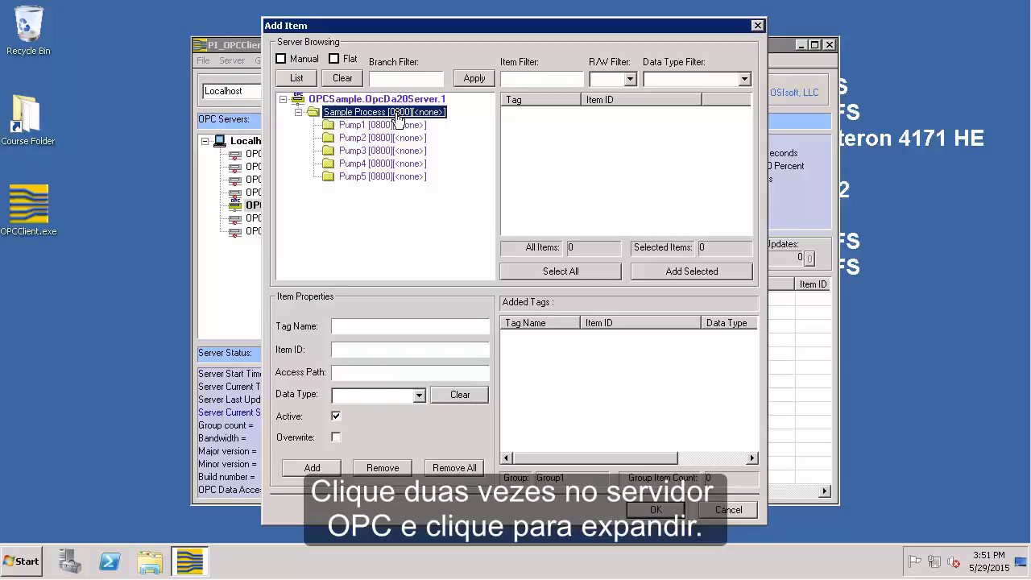
click(386, 126)
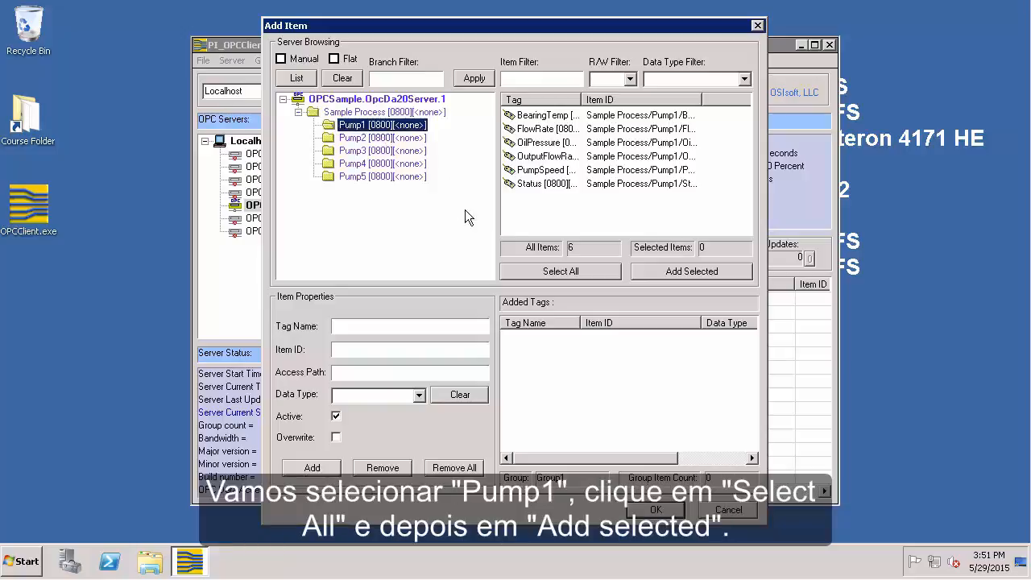
click(549, 275)
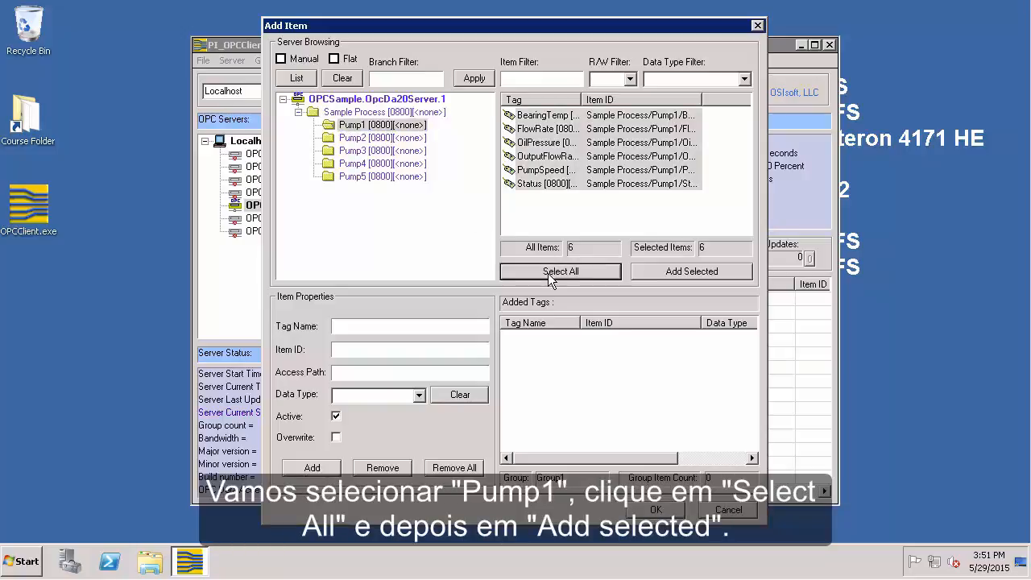
click(669, 274)
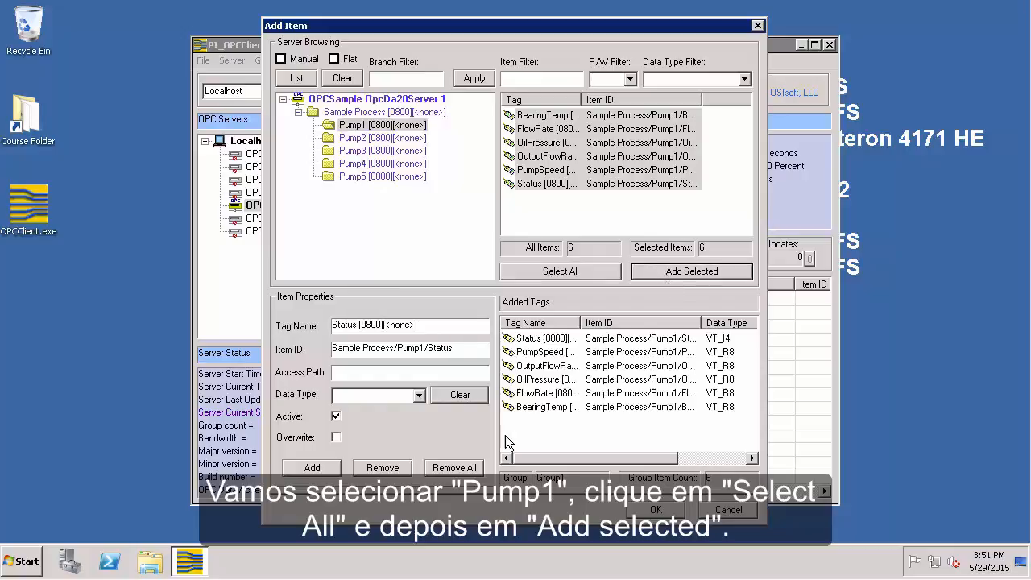
- Show the item properties of the added BearingTemp tag and select its full Item ID text
click(524, 410)
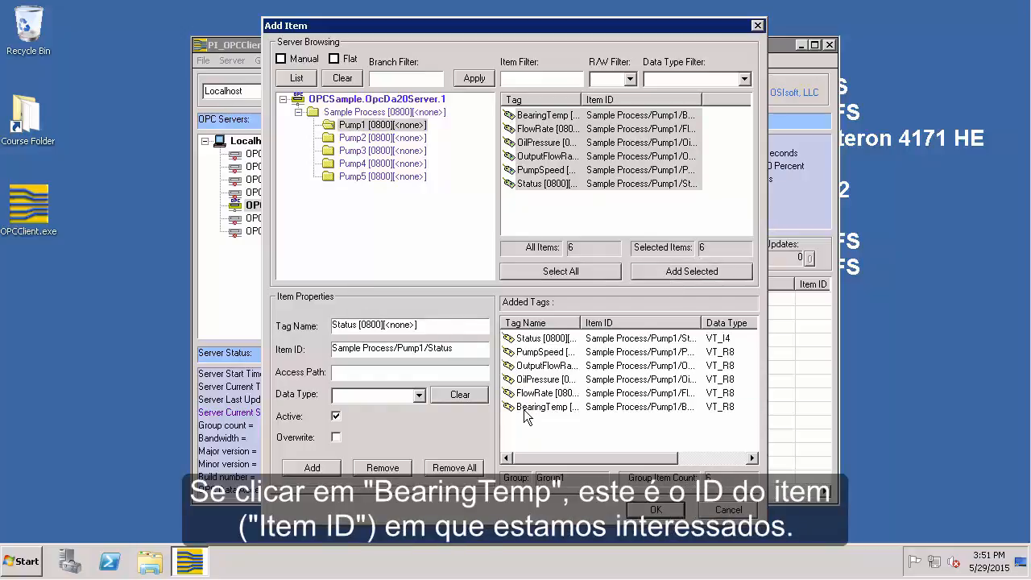
click(524, 410)
drag(483, 347, 285, 352)
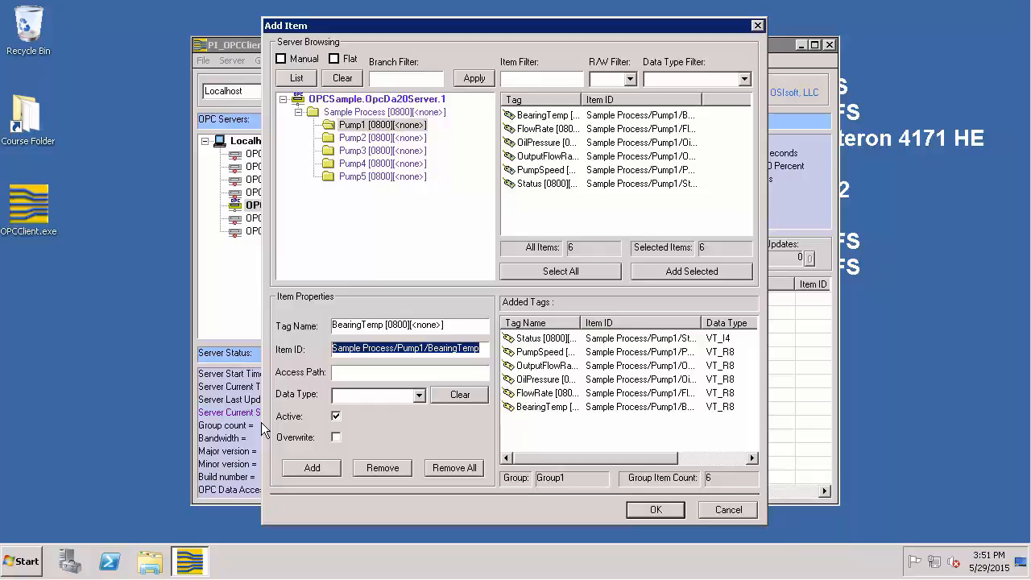
- Accept the added OPC items, switch back to PI System Explorer and show the Pump template's attribute templates
click(648, 514)
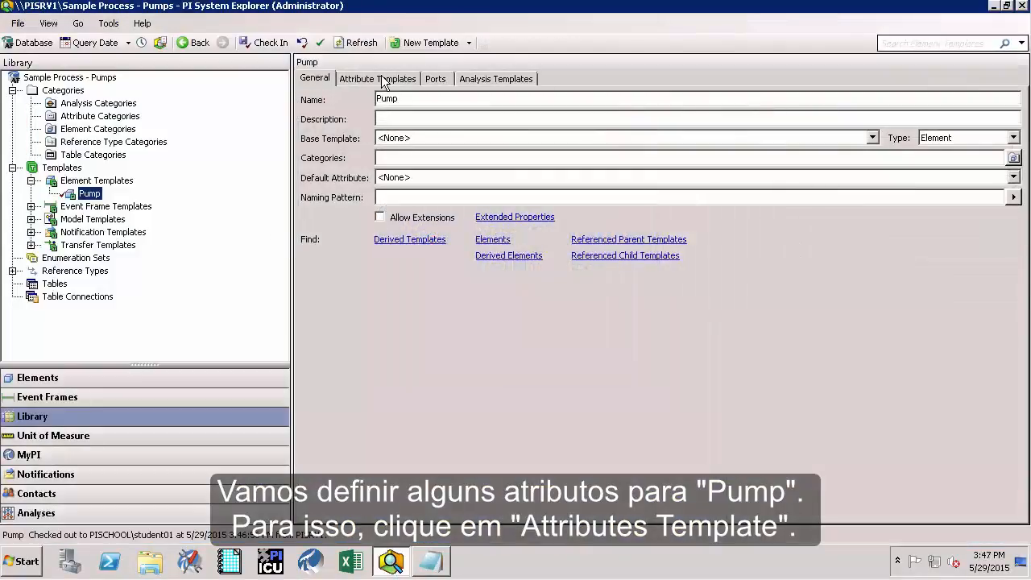
key(ctrl+2)
drag(377, 76, 449, 31)
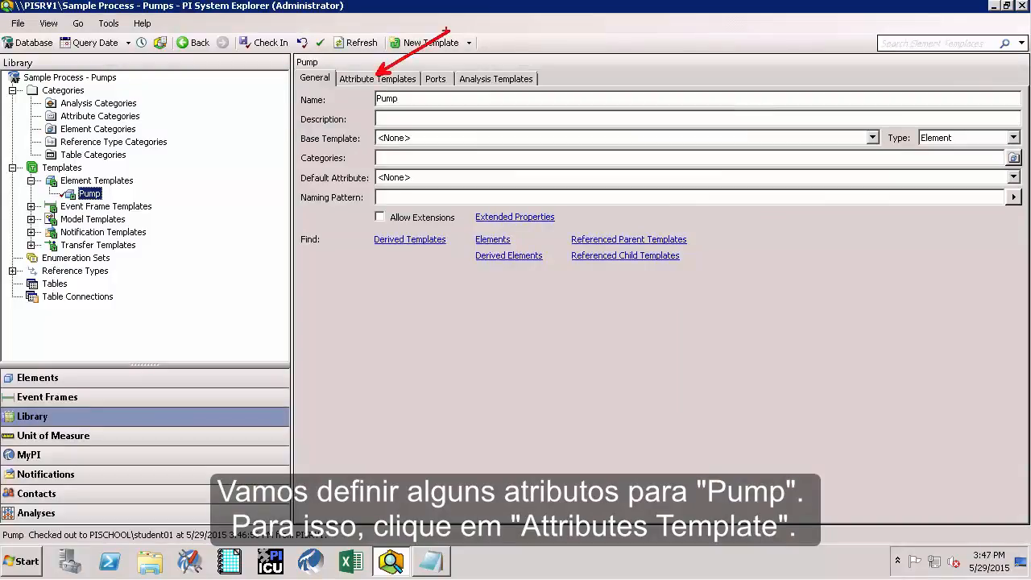
key(Escape)
click(377, 72)
click(378, 77)
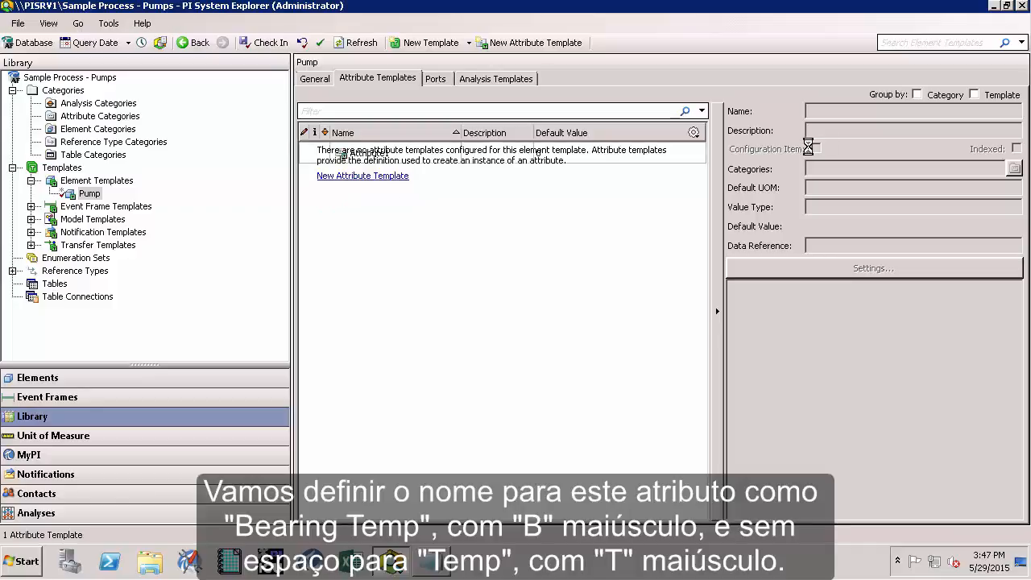
- Add a new attribute template to the Pump template and name it BearingTemp
drag(860, 106, 789, 119)
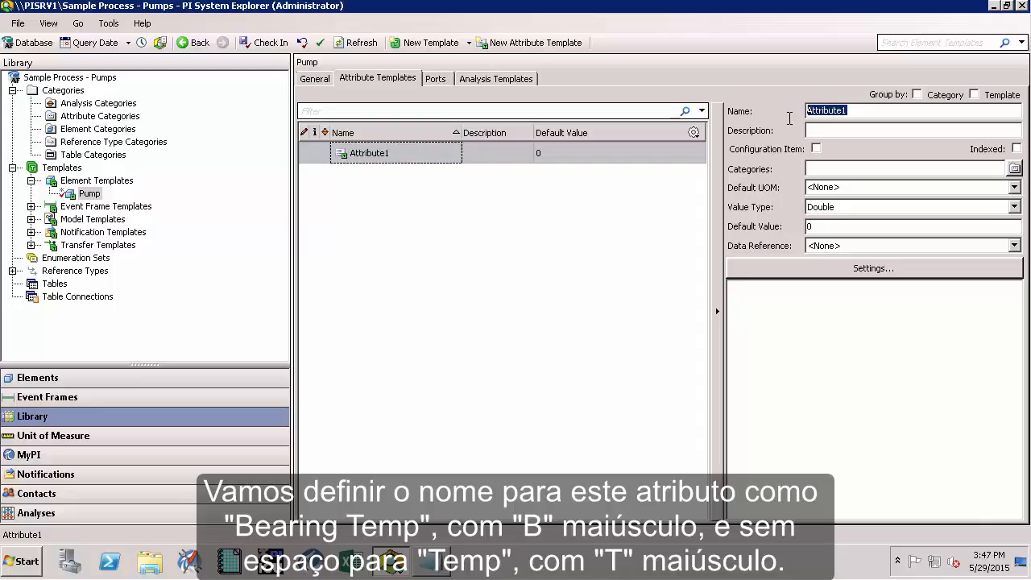
text(B)
text(eat)
text(ing)
text(T)
text(emp)
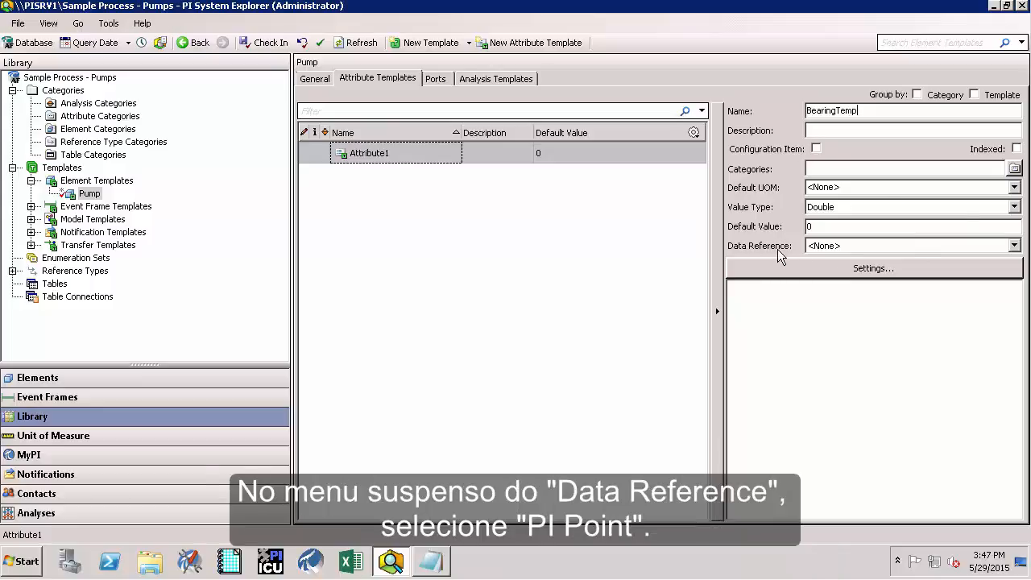
- Set the BearingTemp attribute's data reference to PI Point and open its settings, keeping %Element%.%Attribute% as the tag name
click(821, 246)
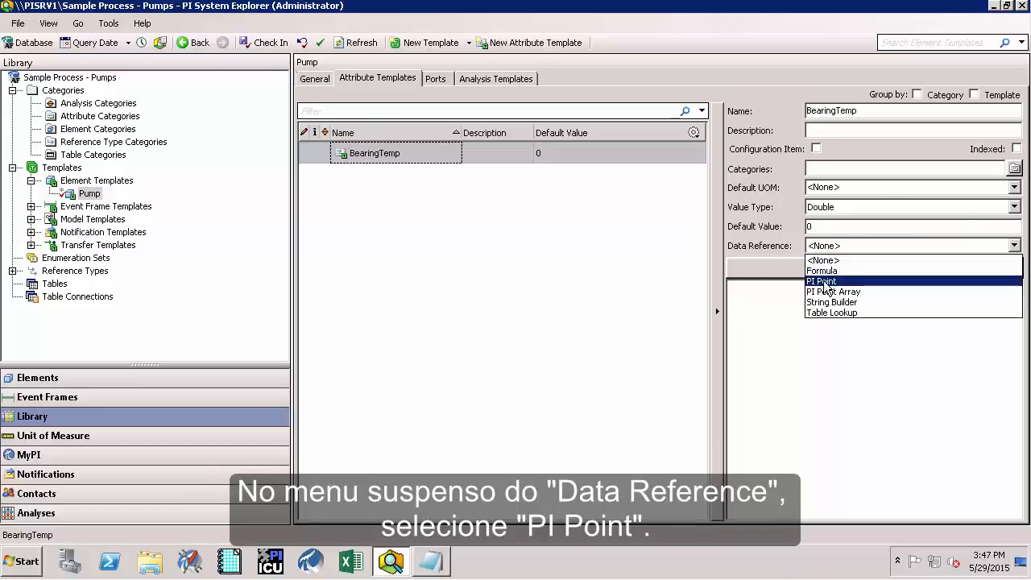
click(825, 282)
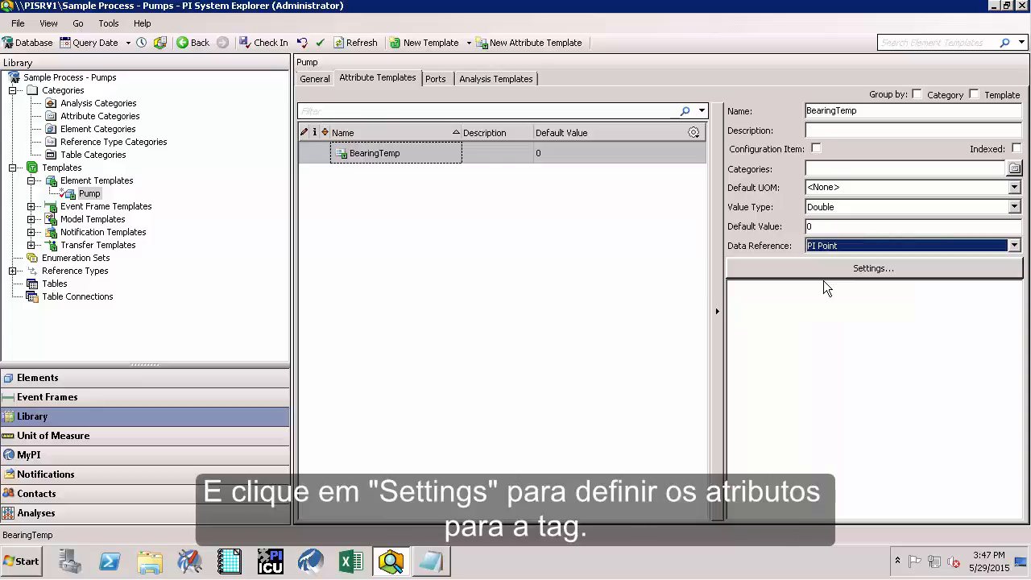
key(ctrl+2)
drag(834, 269, 744, 302)
key(Escape)
click(825, 269)
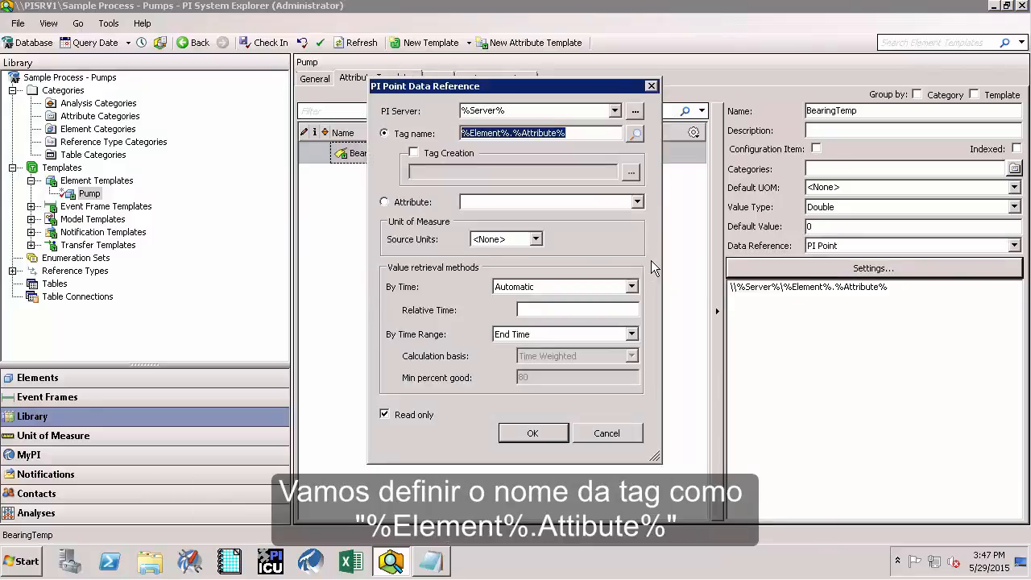
key(ctrl+2)
drag(570, 134, 623, 111)
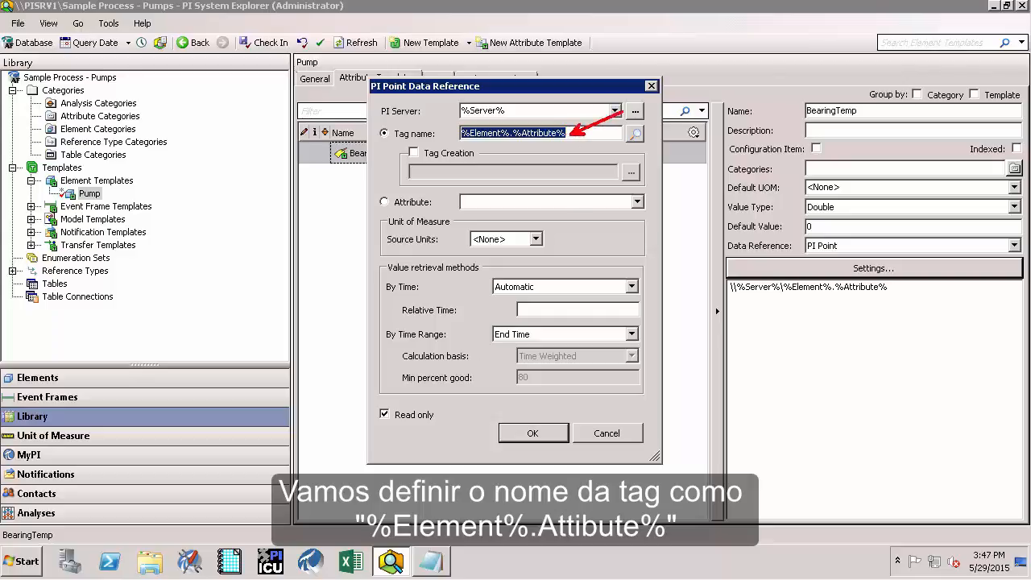
key(Escape)
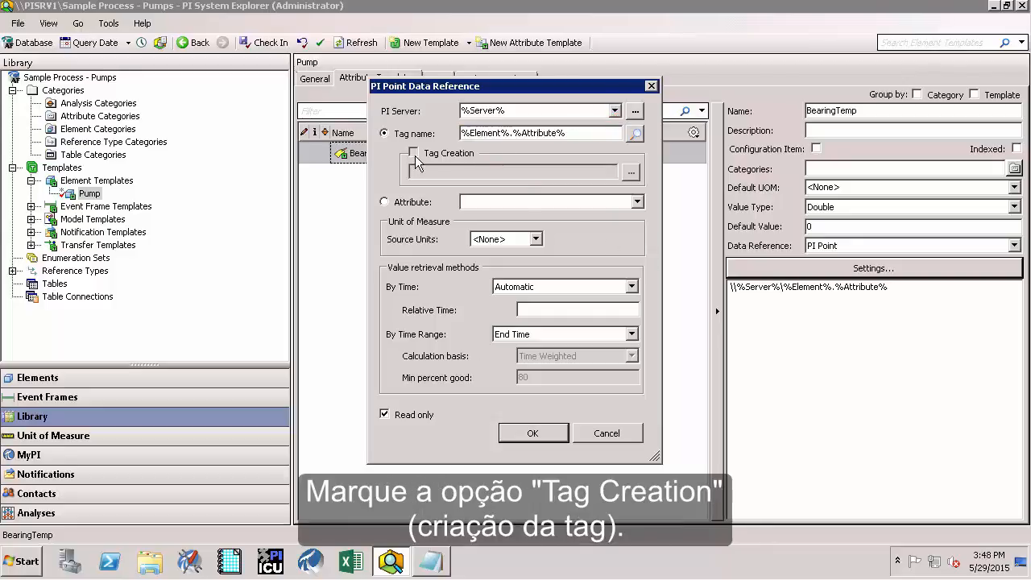
- Enable Tag Creation for the PI Point reference and set the point class to classic in its tag creation settings
click(414, 153)
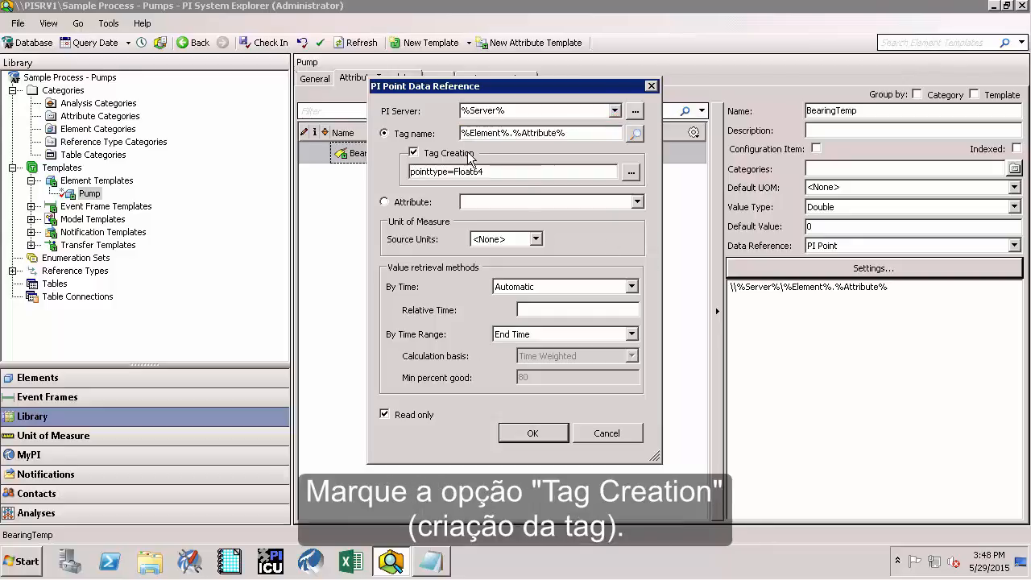
key(ctrl+2)
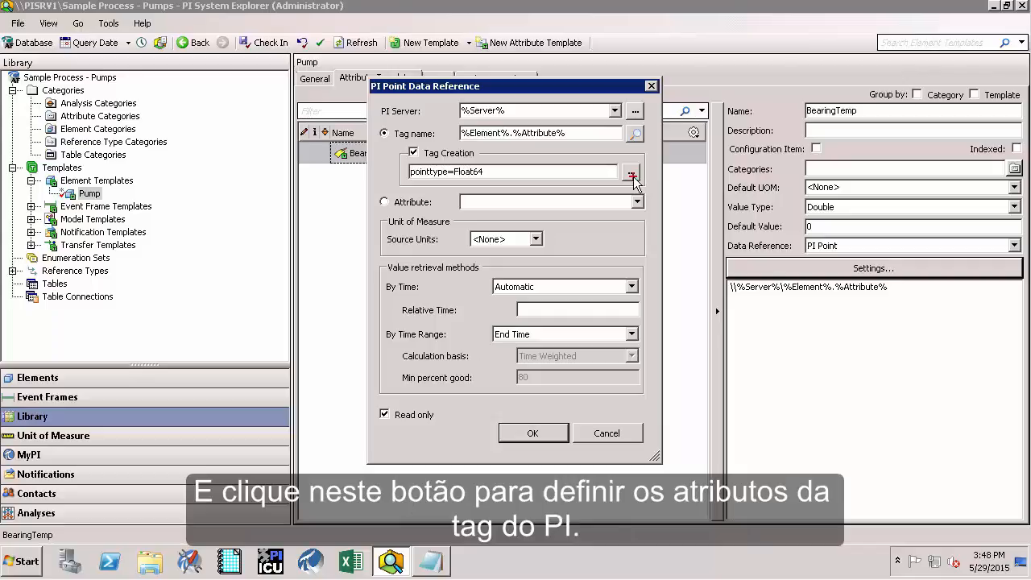
drag(633, 174, 719, 133)
key(Escape)
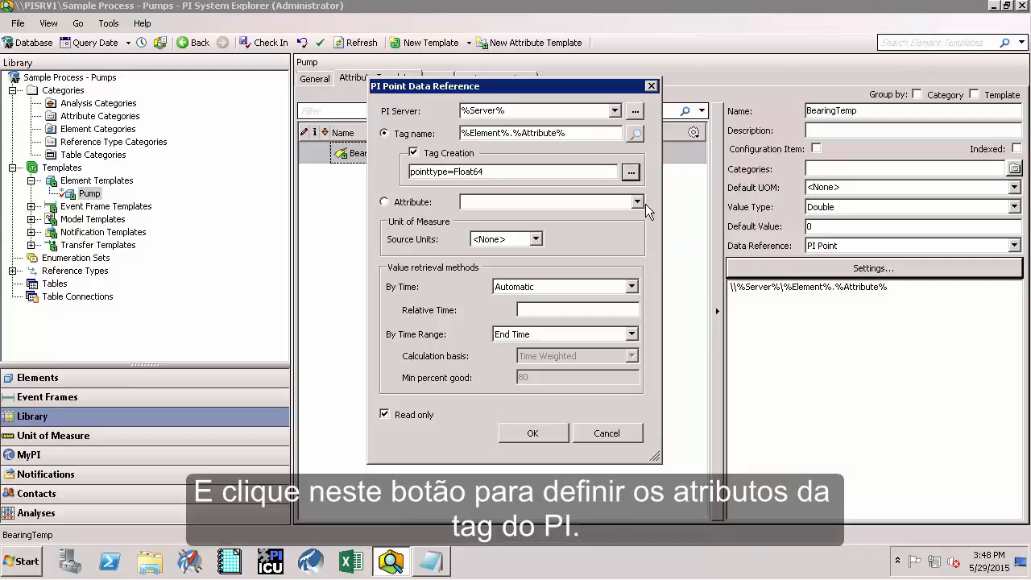
click(631, 172)
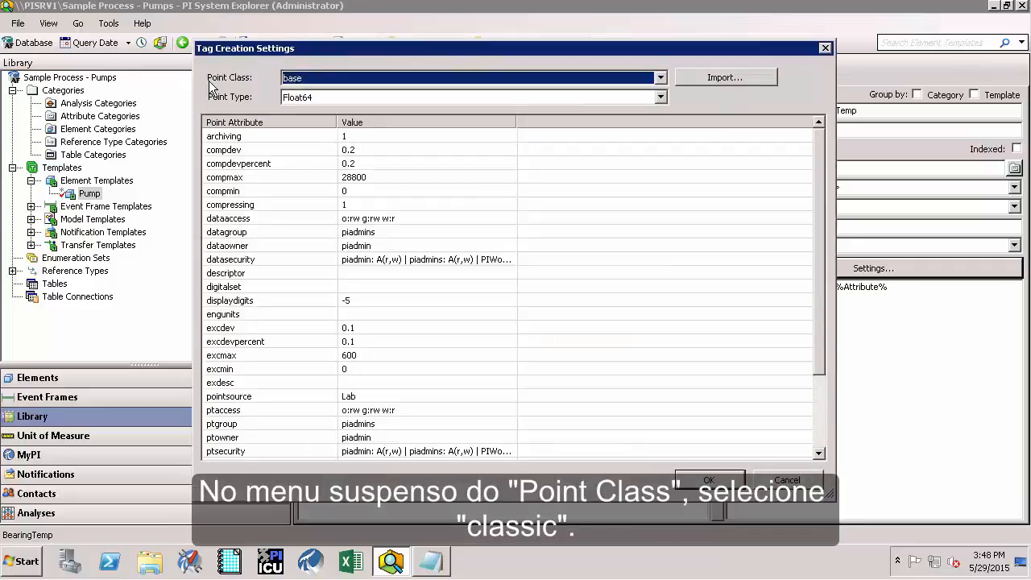
click(301, 83)
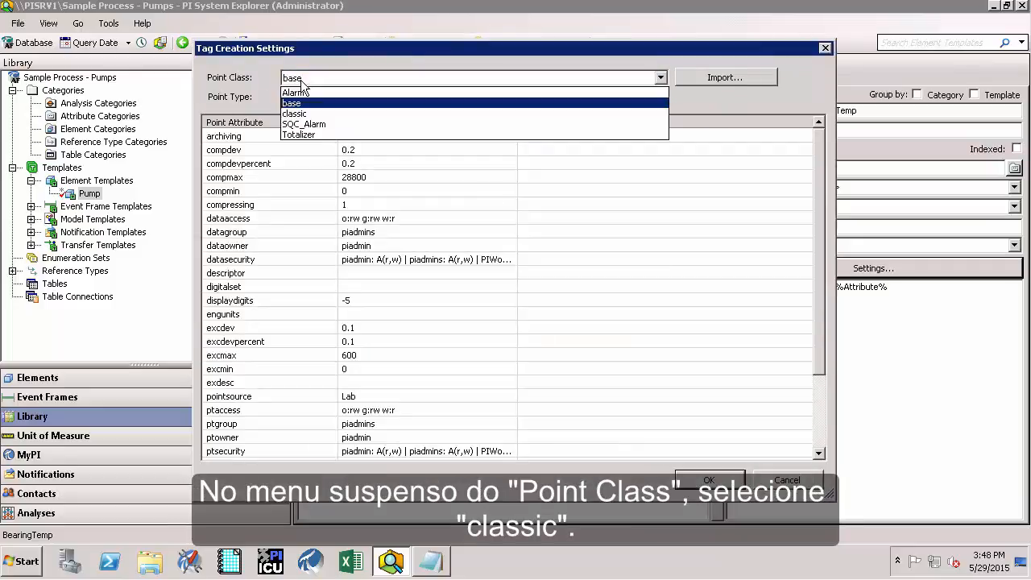
click(296, 114)
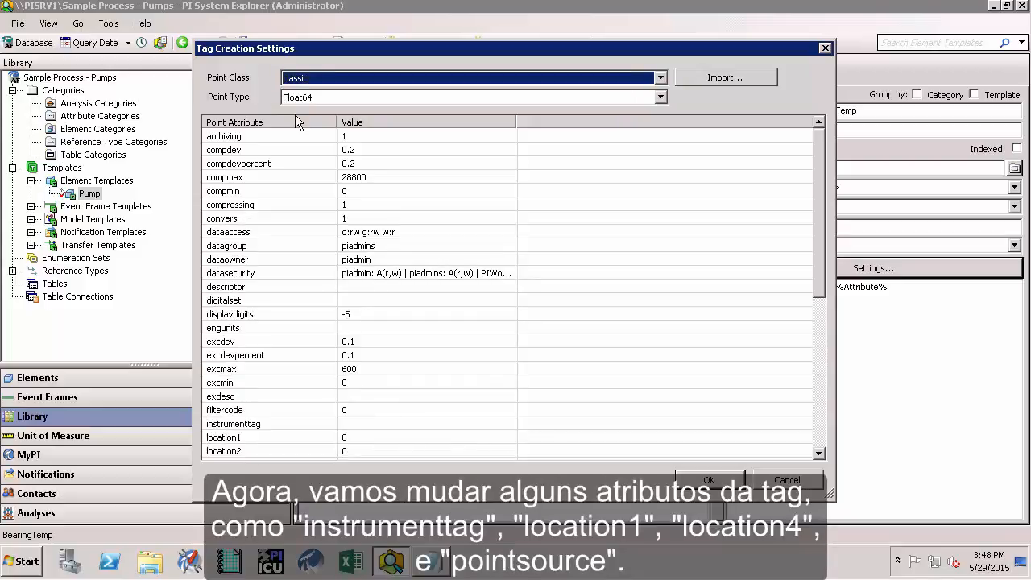
- Locate the instrumenttag, location1, location4 and pointsource attributes among the tag's point attributes
click(818, 454)
click(240, 301)
click(239, 314)
click(226, 355)
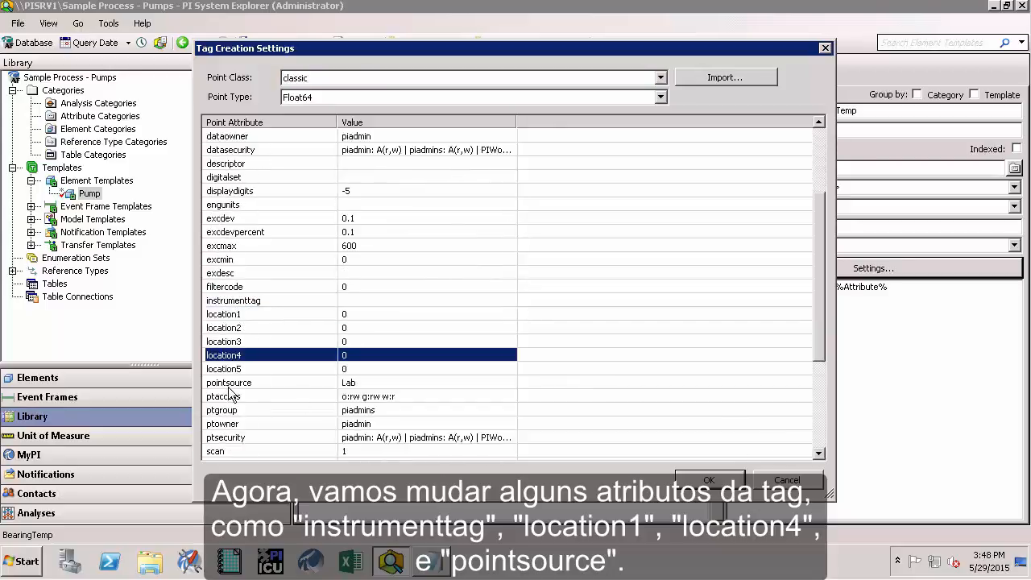
click(229, 384)
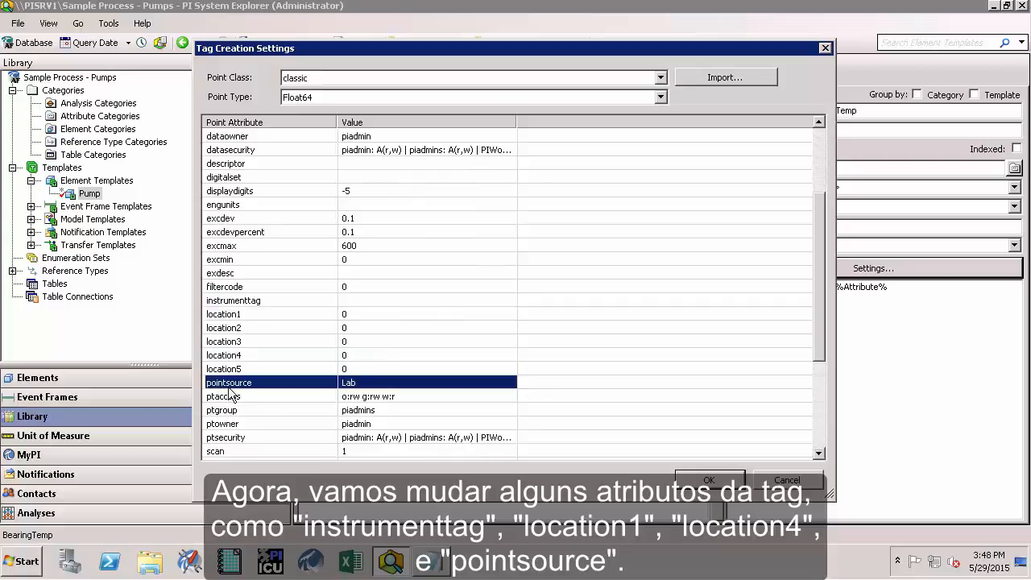
- Set the instrumenttag point attribute to %..\Element%/%Element%/%Attribute% using name substitution values
click(263, 299)
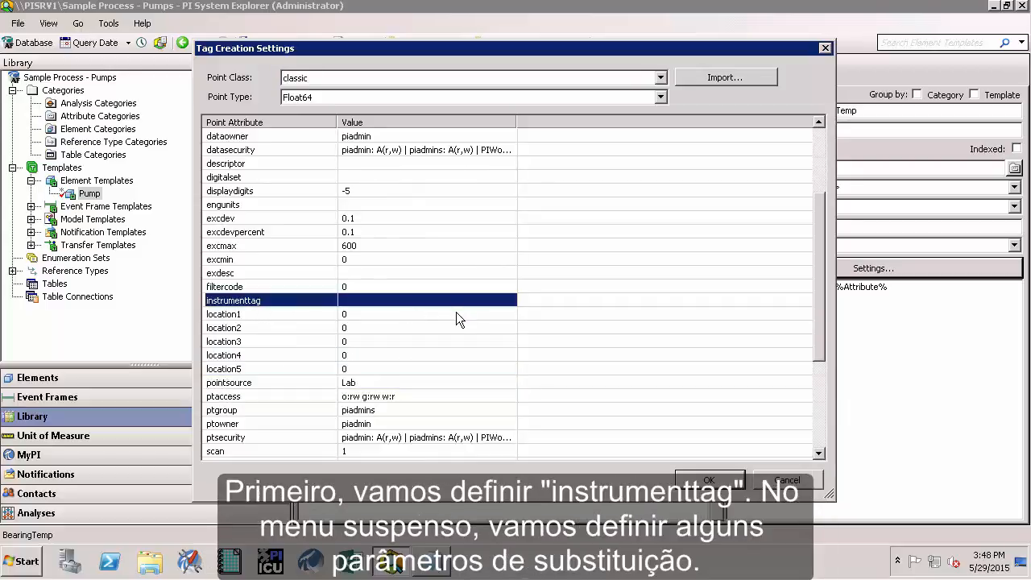
click(512, 300)
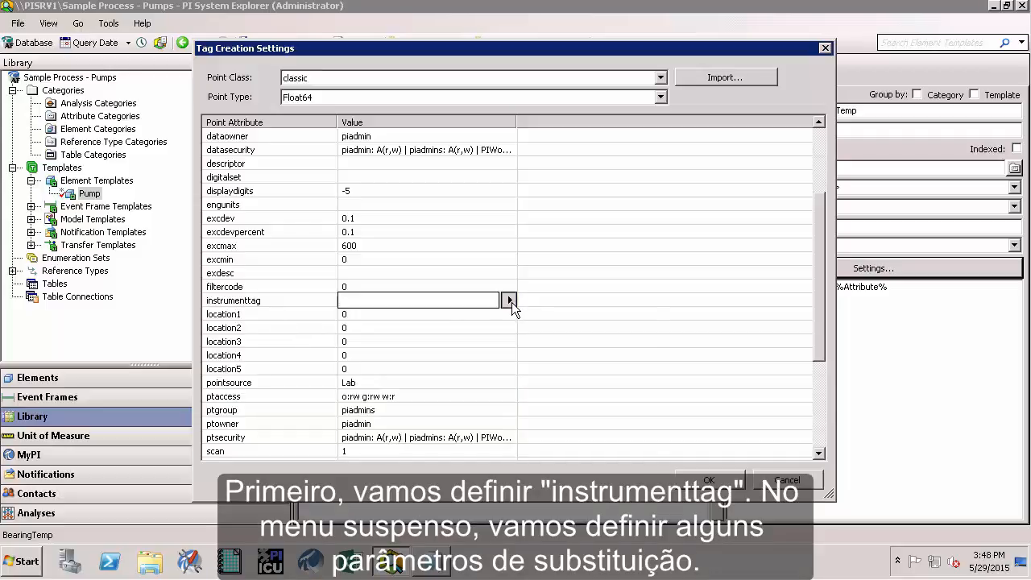
click(509, 300)
mouse_move(540, 345)
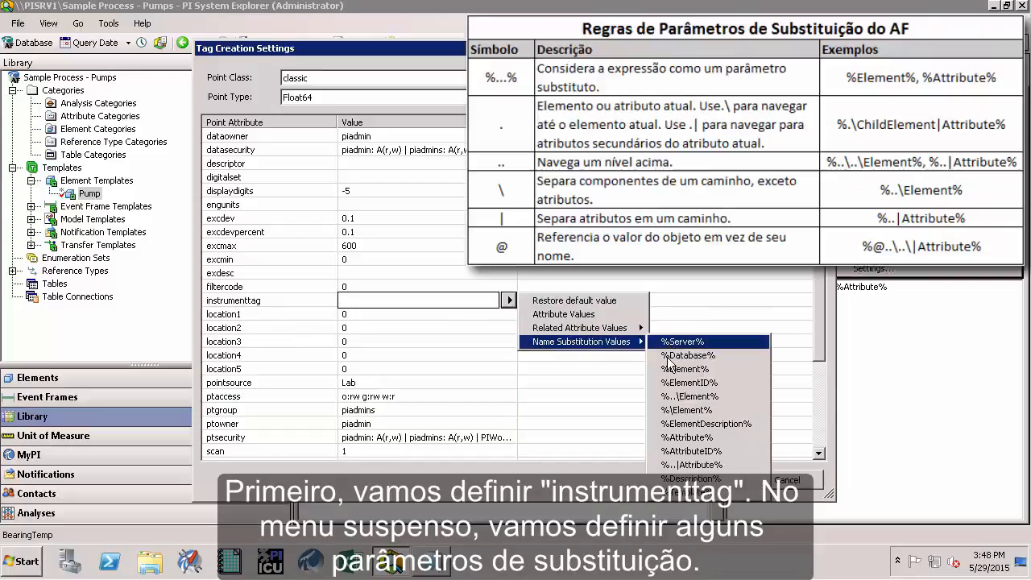
click(676, 397)
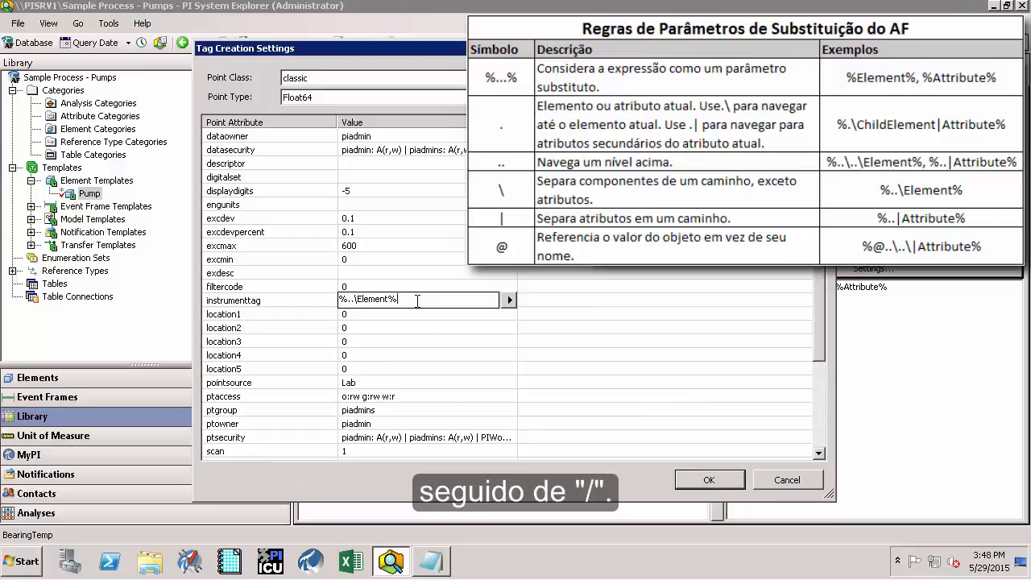
text(/)
click(509, 299)
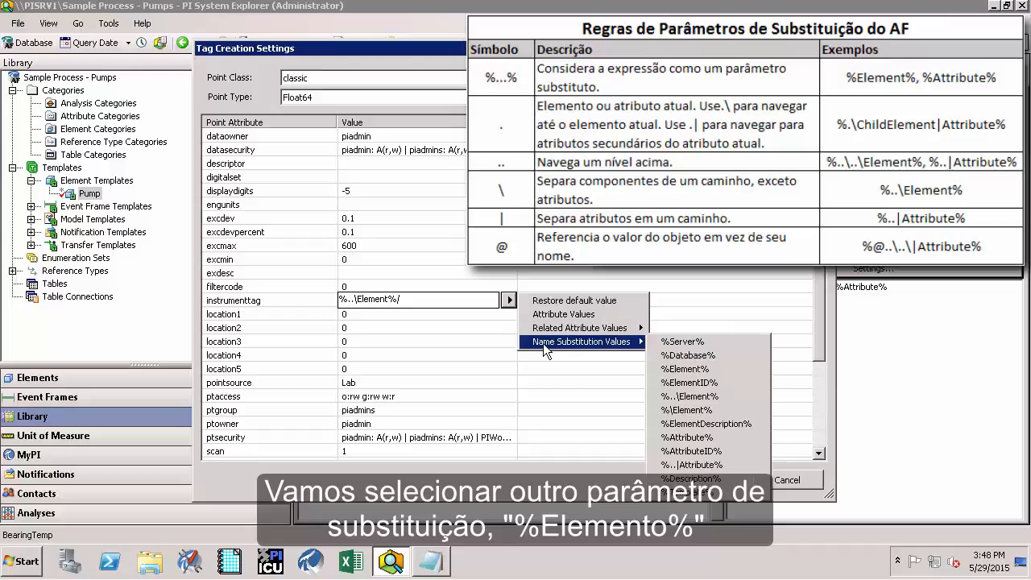
click(679, 370)
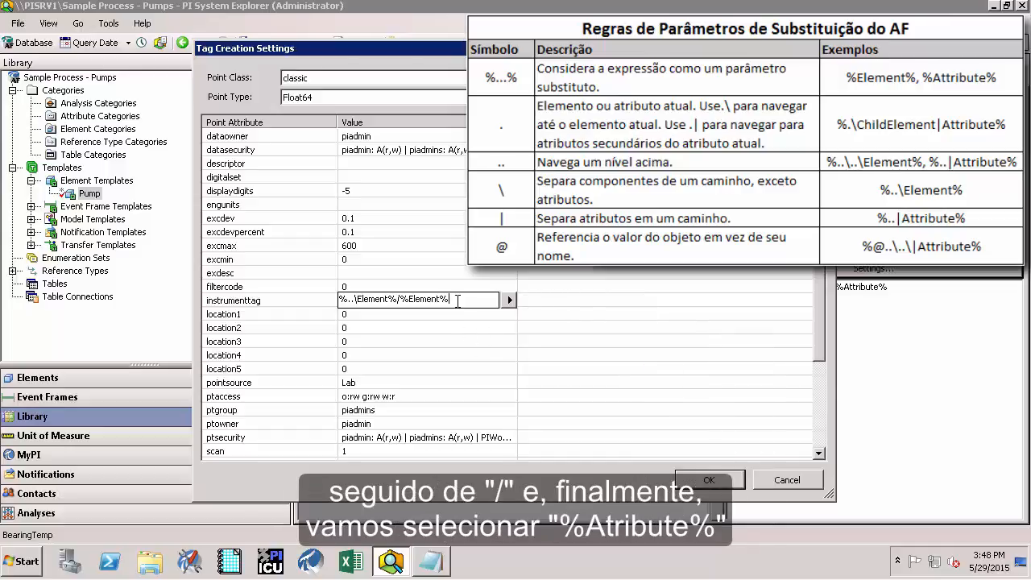
text(/)
click(508, 300)
mouse_move(544, 340)
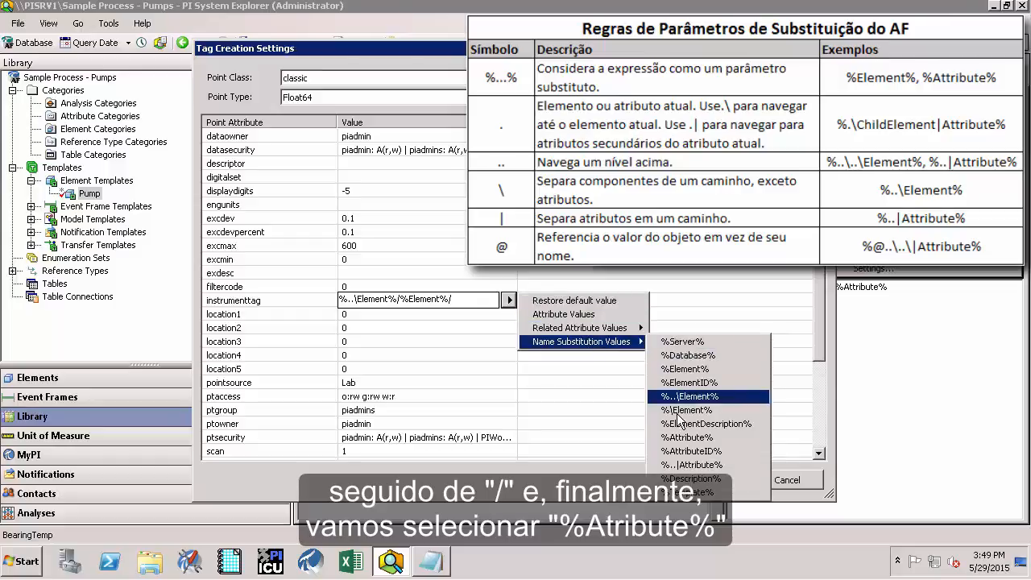
click(686, 437)
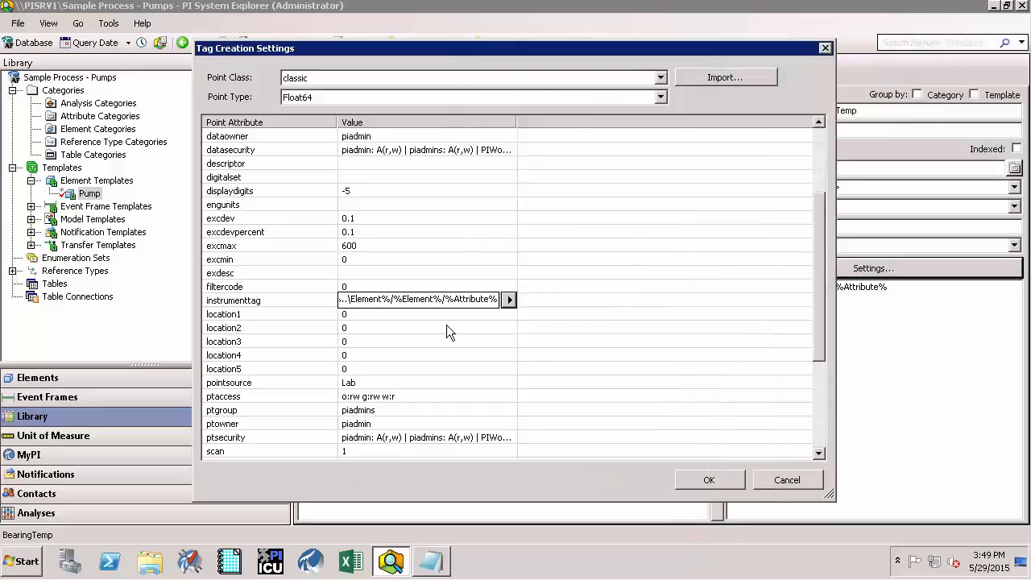
- Set the point attributes location1 to 1, location4 to 2 and pointsource to OPC
click(367, 315)
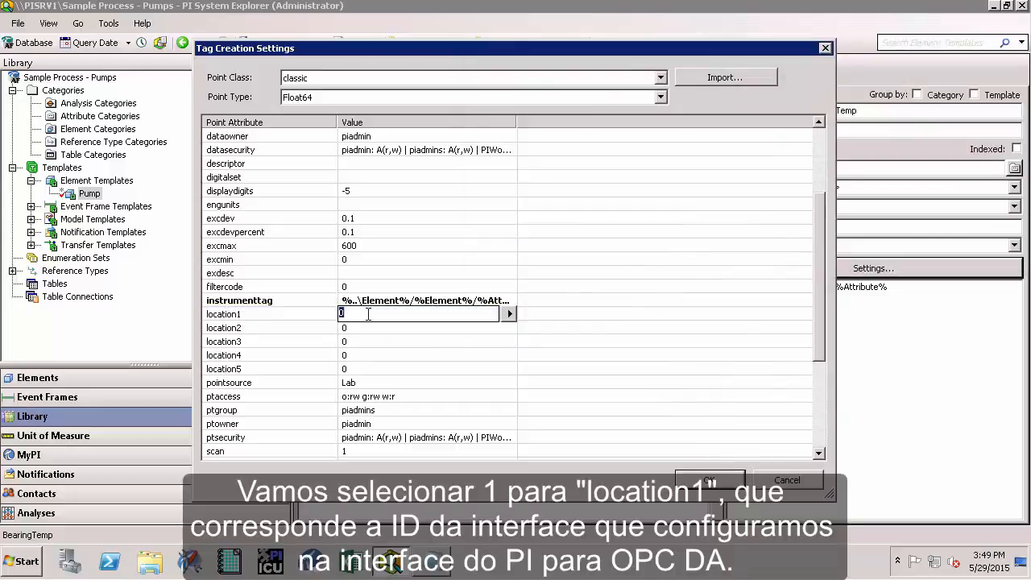
text(1)
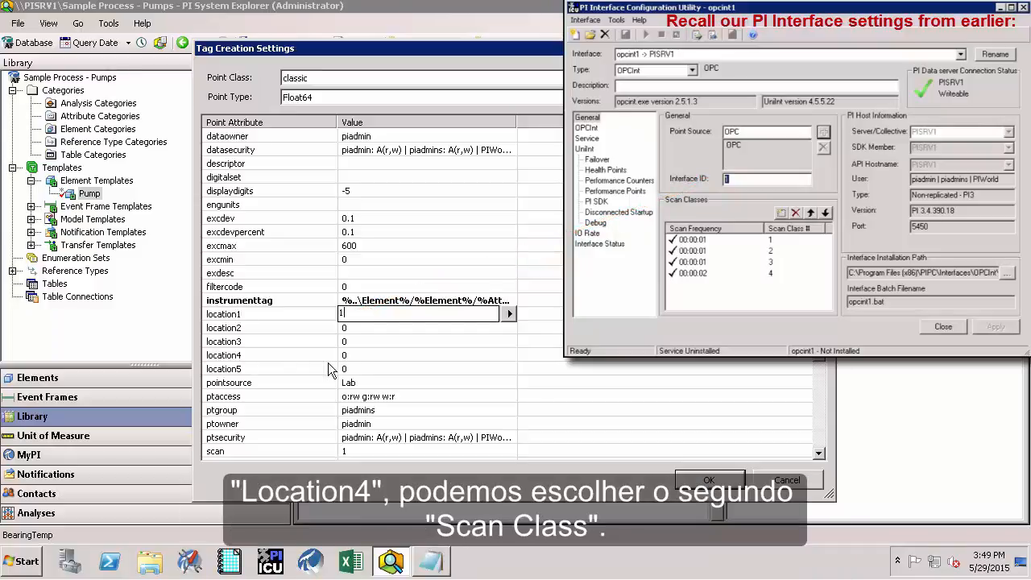
click(351, 355)
text(2)
click(360, 387)
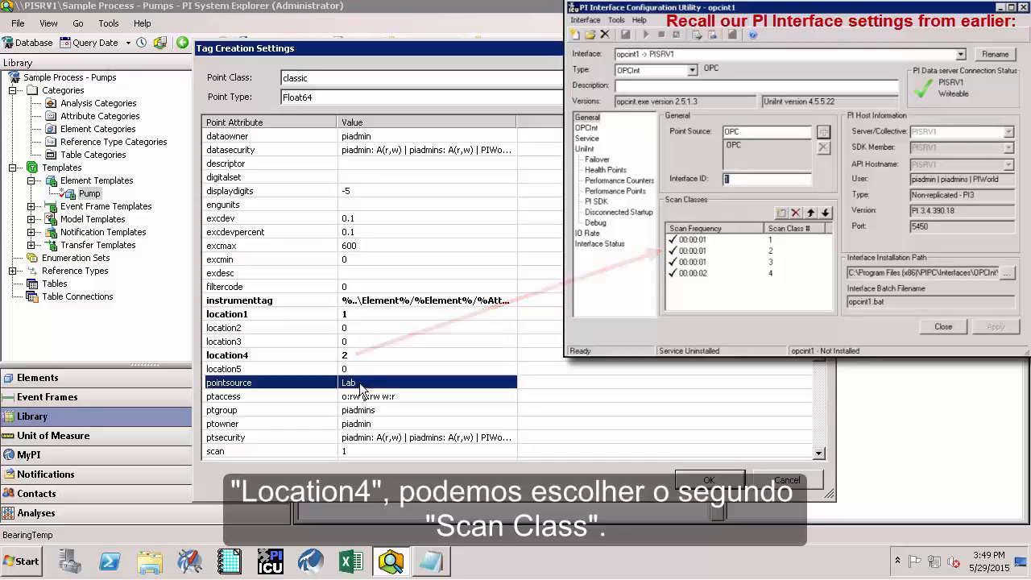
click(360, 385)
text(OPC)
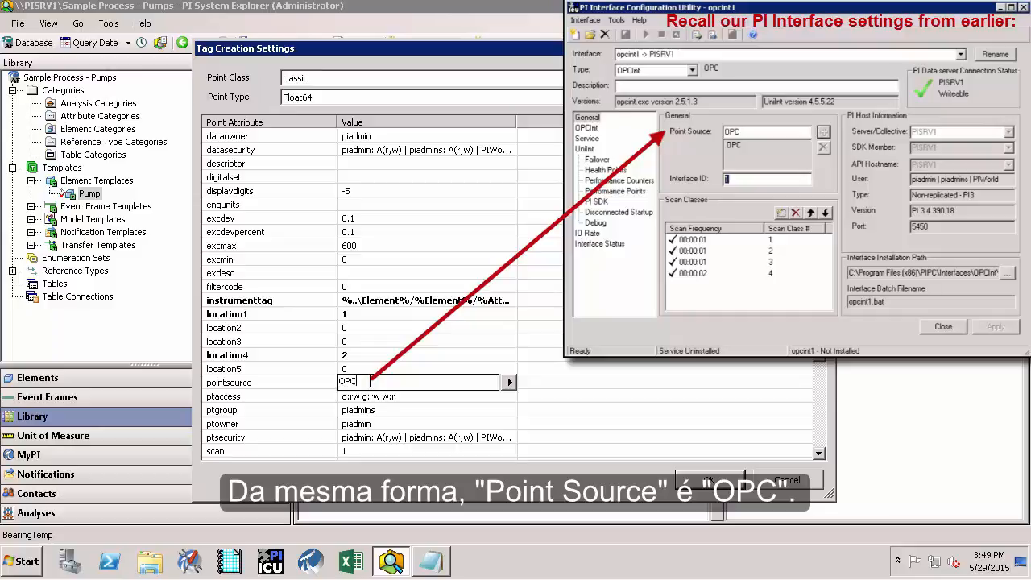
- Compare the instrumenttag substitution pattern with the BearingTemp item ID noted in Notepad
click(471, 309)
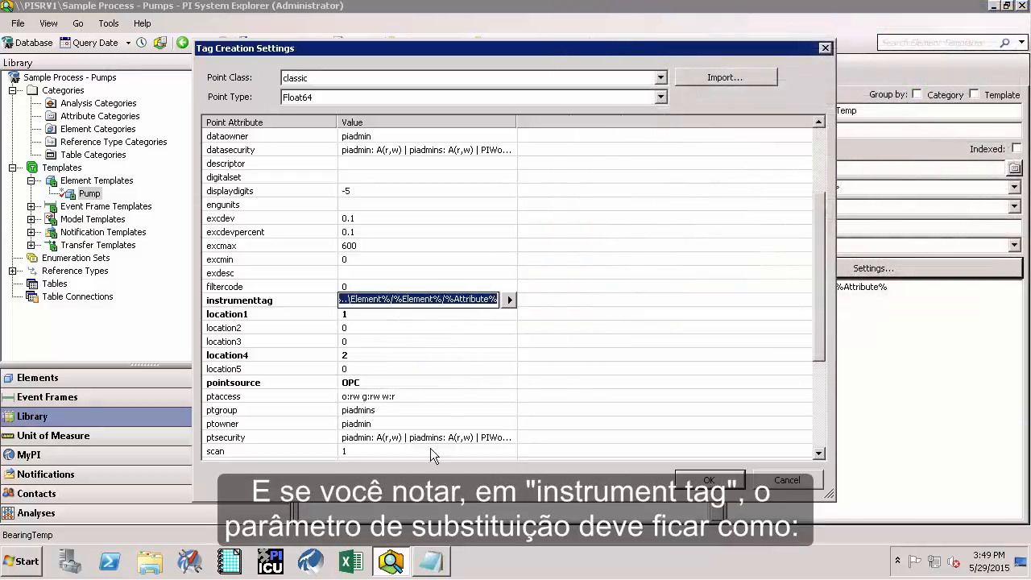
click(429, 559)
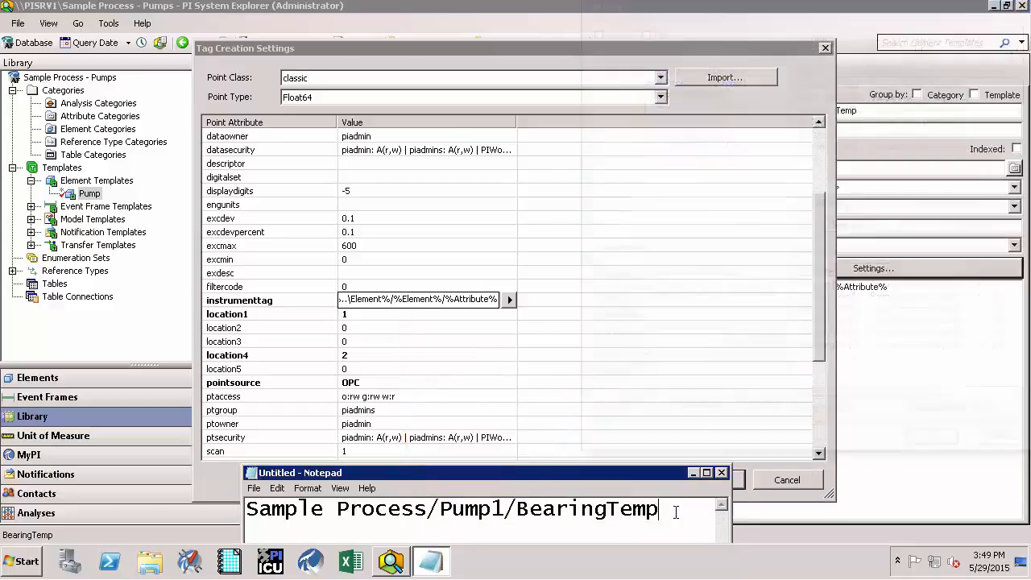
- Accept the tag creation and PI Point settings, and check in the Pump template and Sample Process element
click(710, 478)
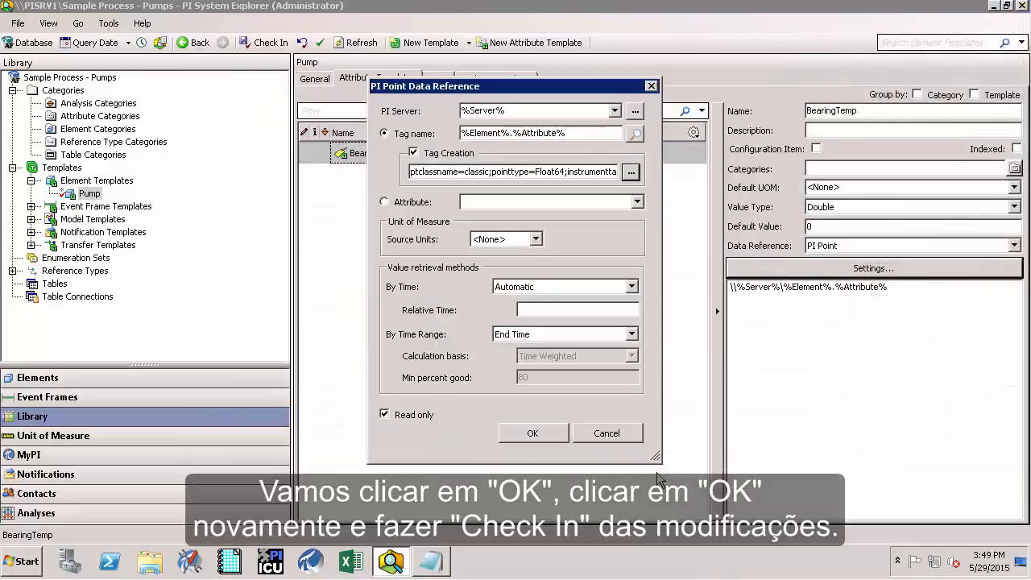
click(521, 438)
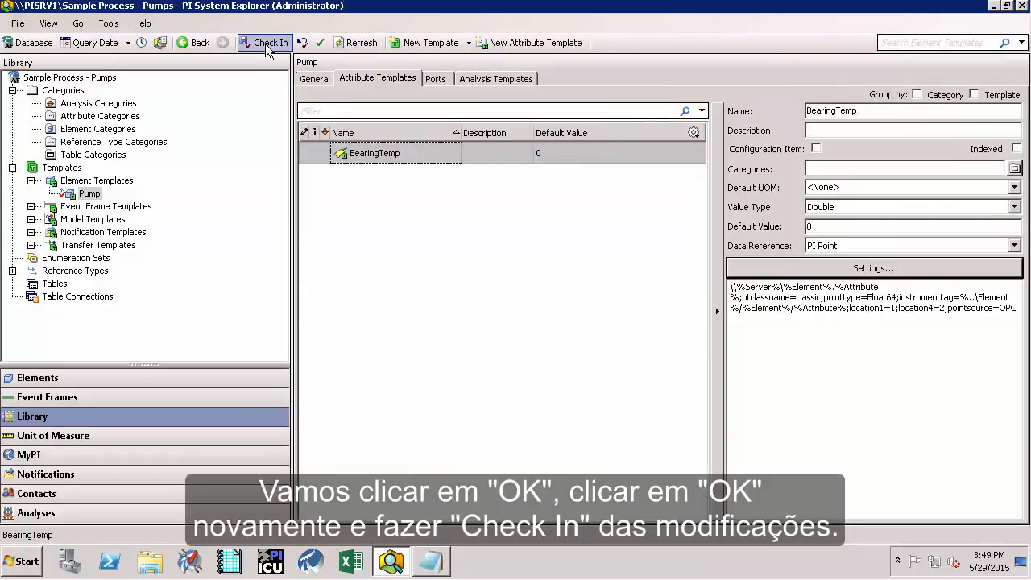
click(265, 41)
click(669, 401)
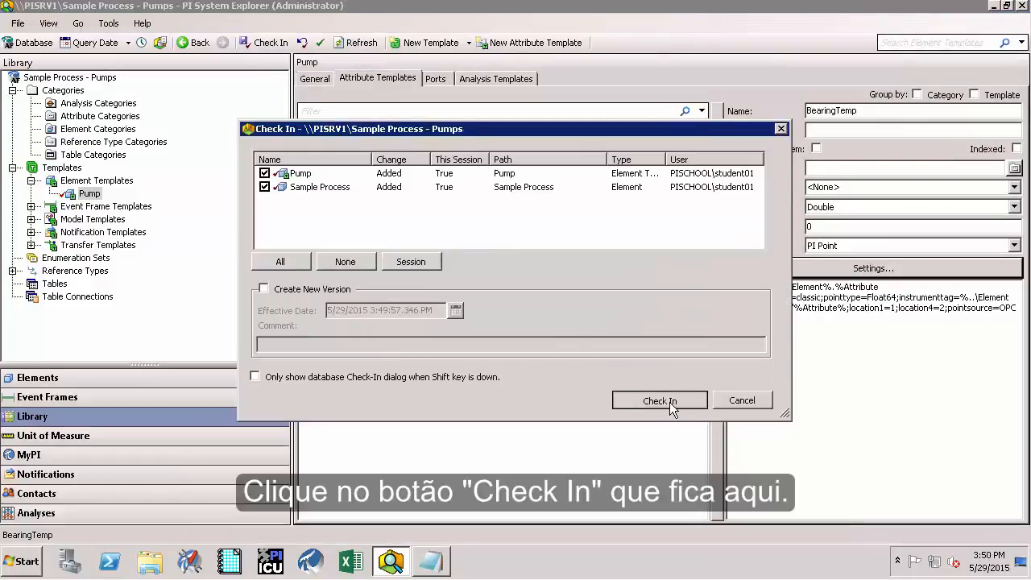
- Confirm the check-in of the Pump template and the Sample Process element
click(669, 402)
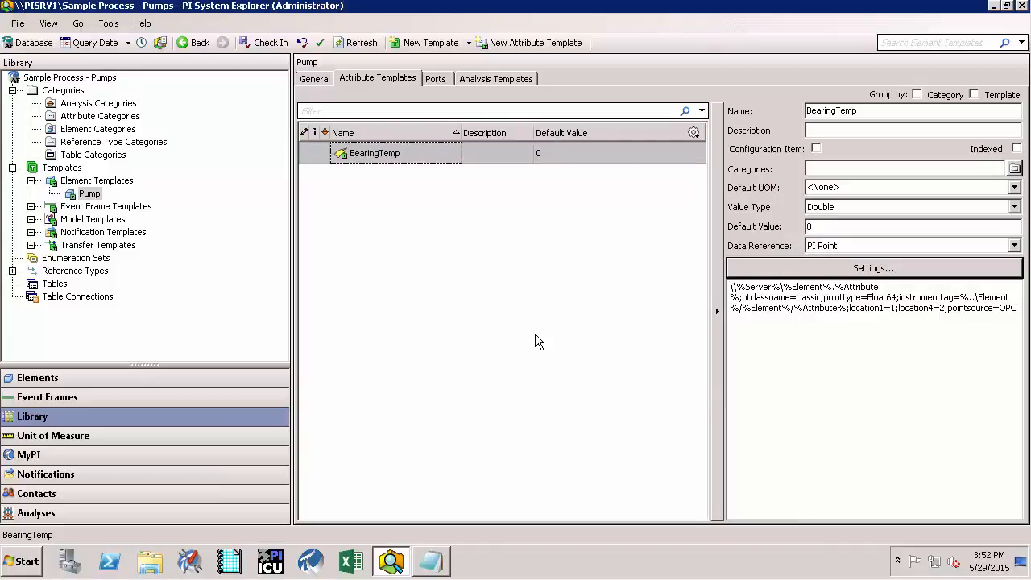
- Duplicate the Pump template's BearingTemp attribute template and rename the copy FlowRate
click(456, 236)
click(390, 161)
click(390, 159)
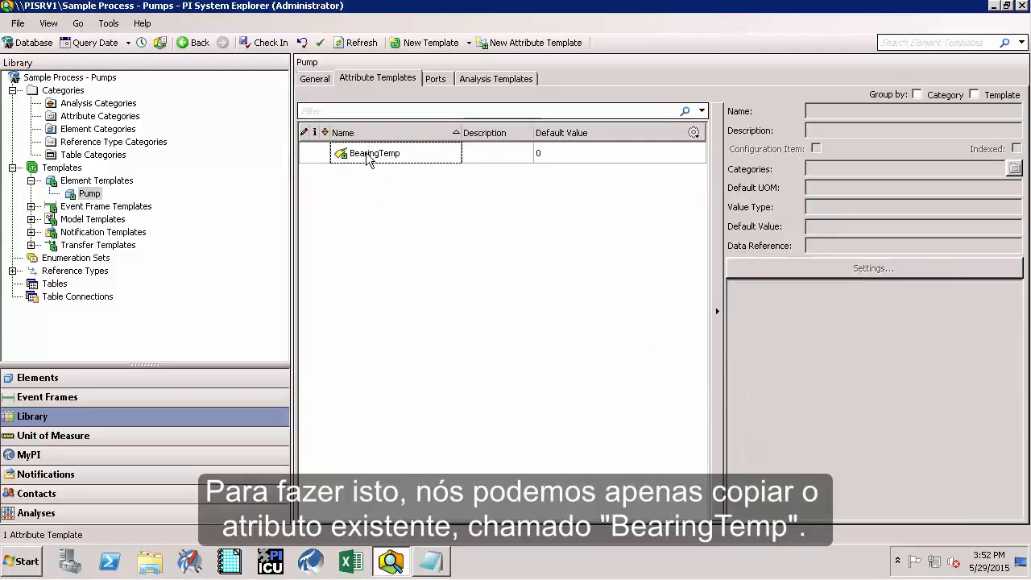
right_click(366, 153)
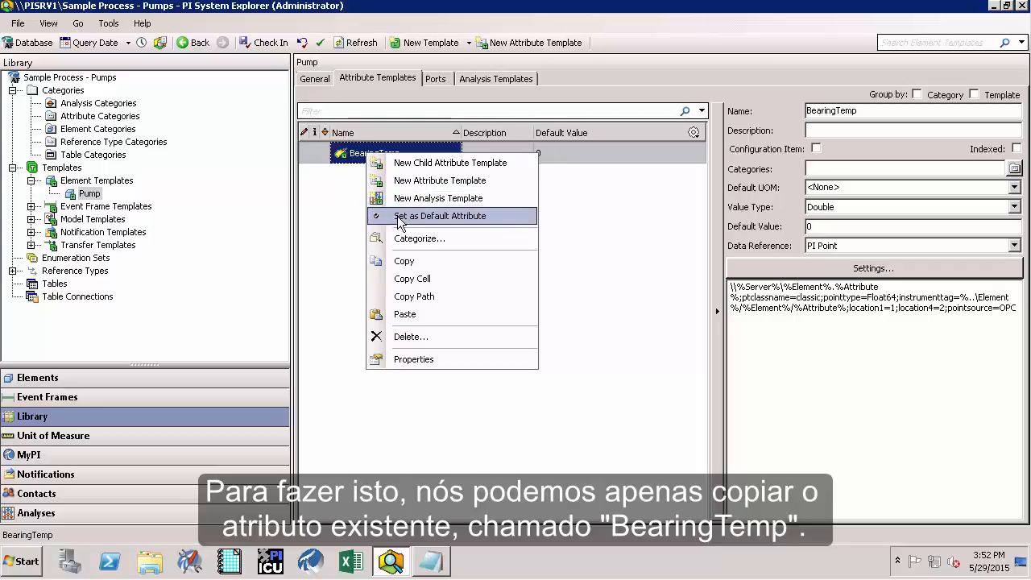
click(407, 263)
right_click(406, 264)
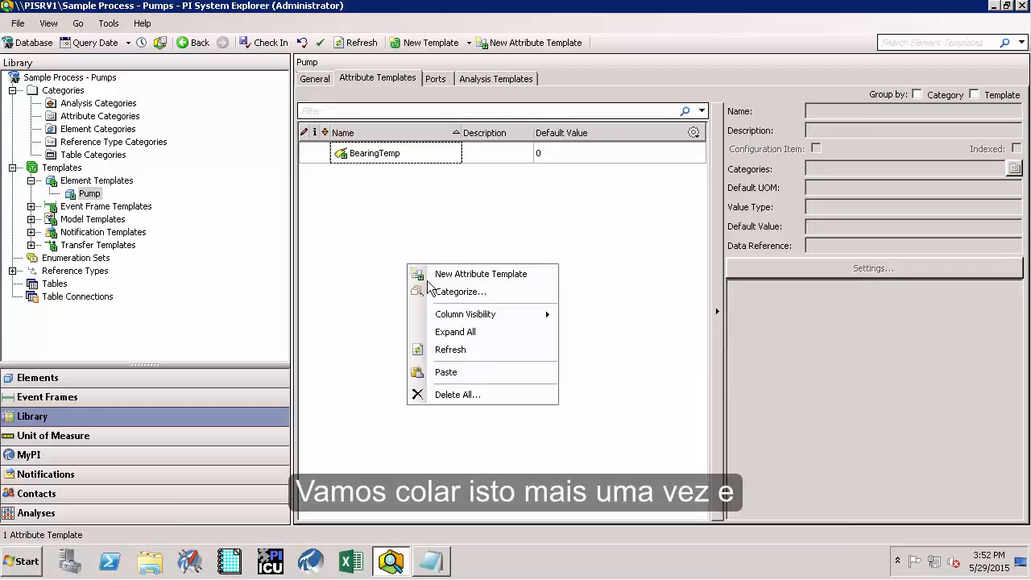
click(459, 372)
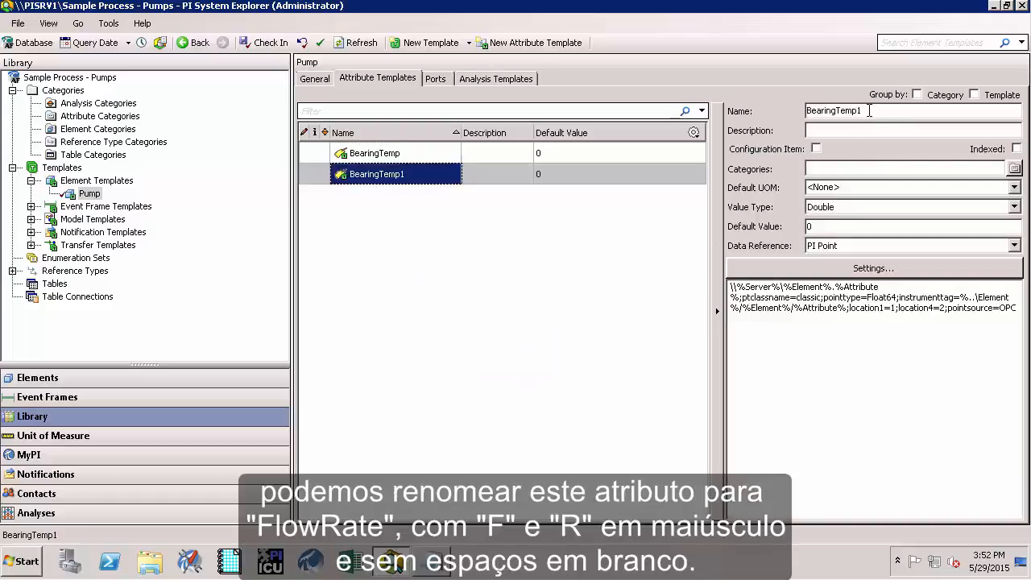
drag(866, 111, 772, 110)
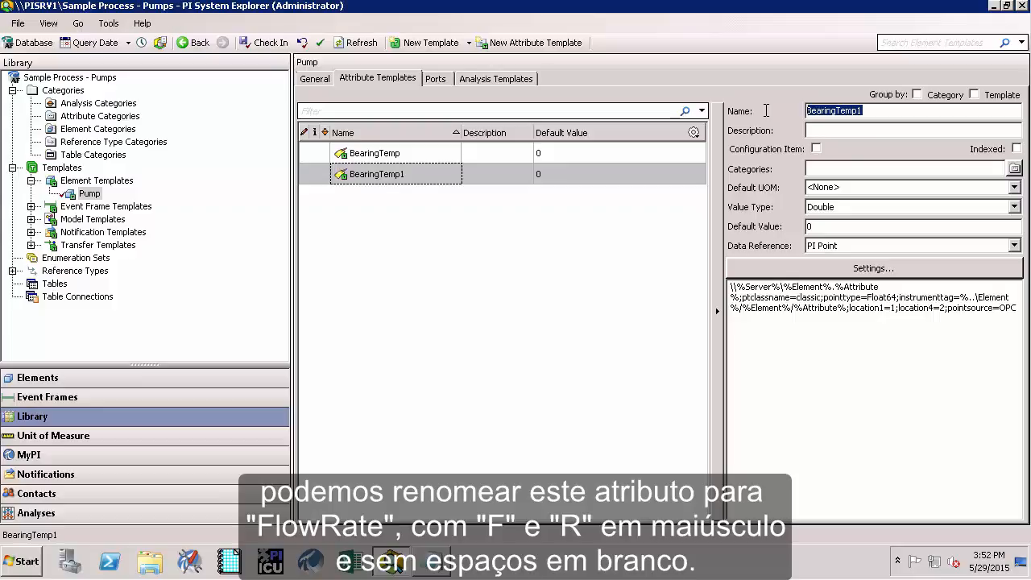
text(FlowRate)
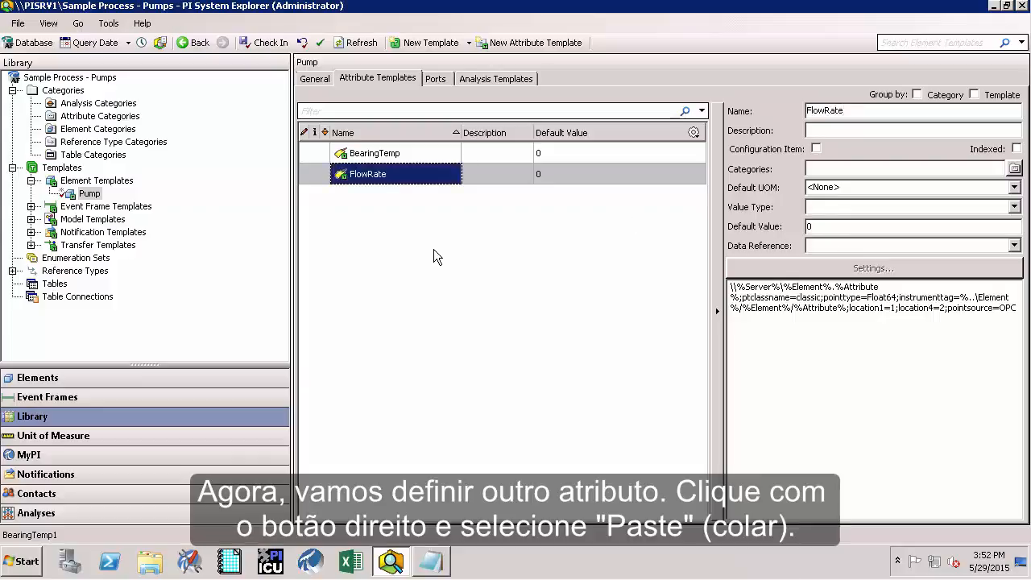
click(433, 249)
- Paste another copy of the BearingTemp attribute template and rename it OilPressure
right_click(434, 249)
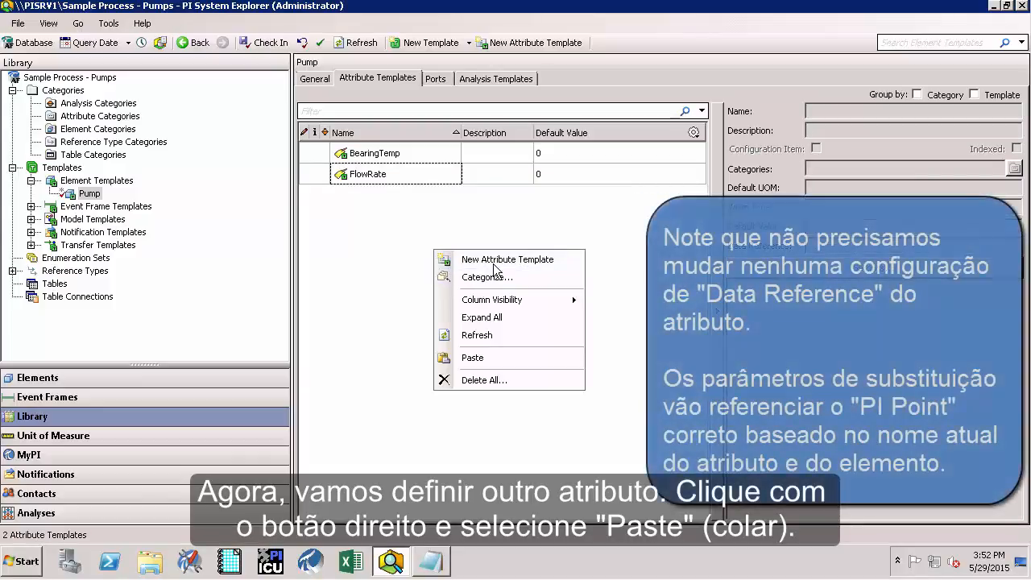
click(485, 359)
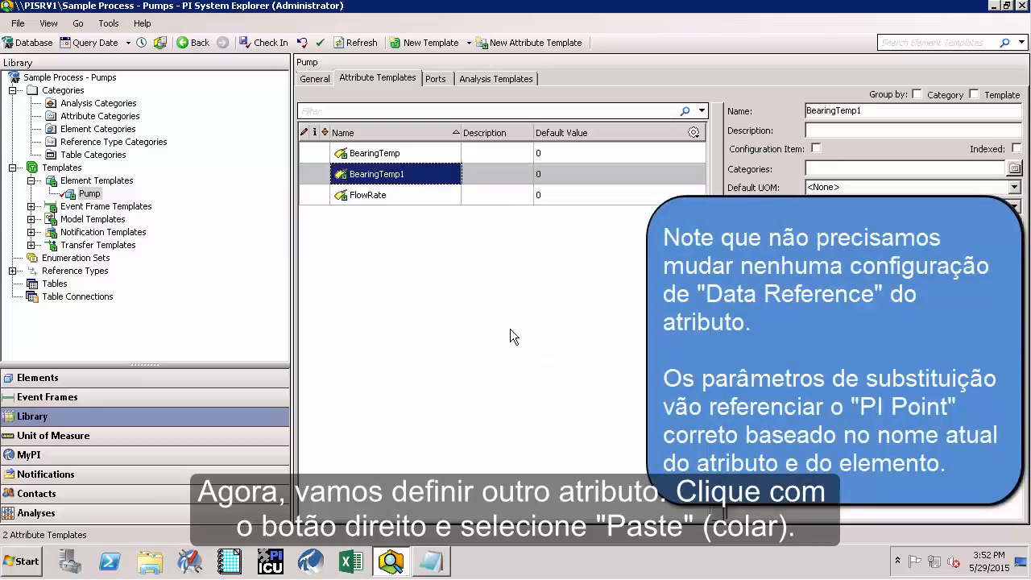
drag(750, 108, 746, 108)
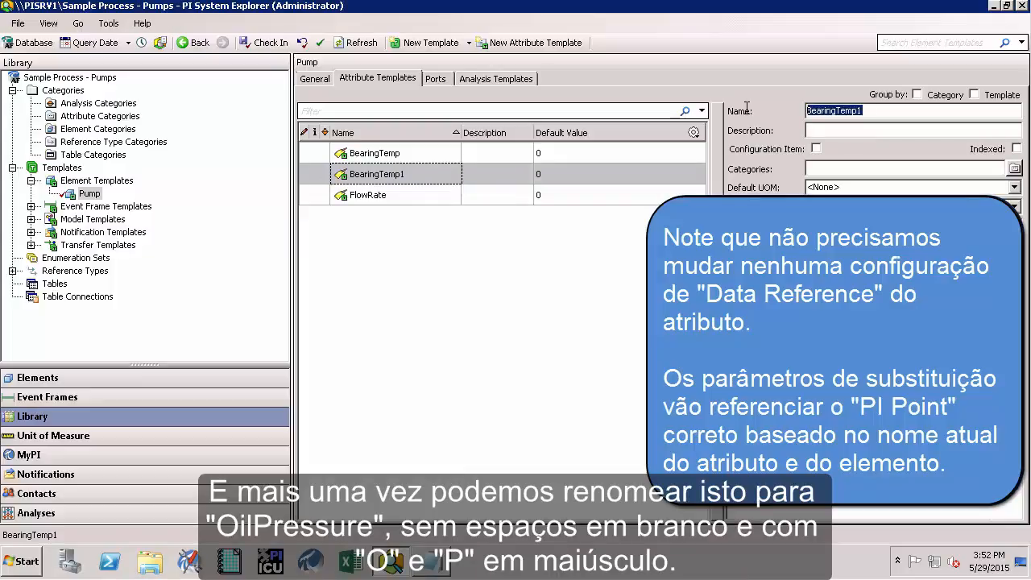
text(Oil)
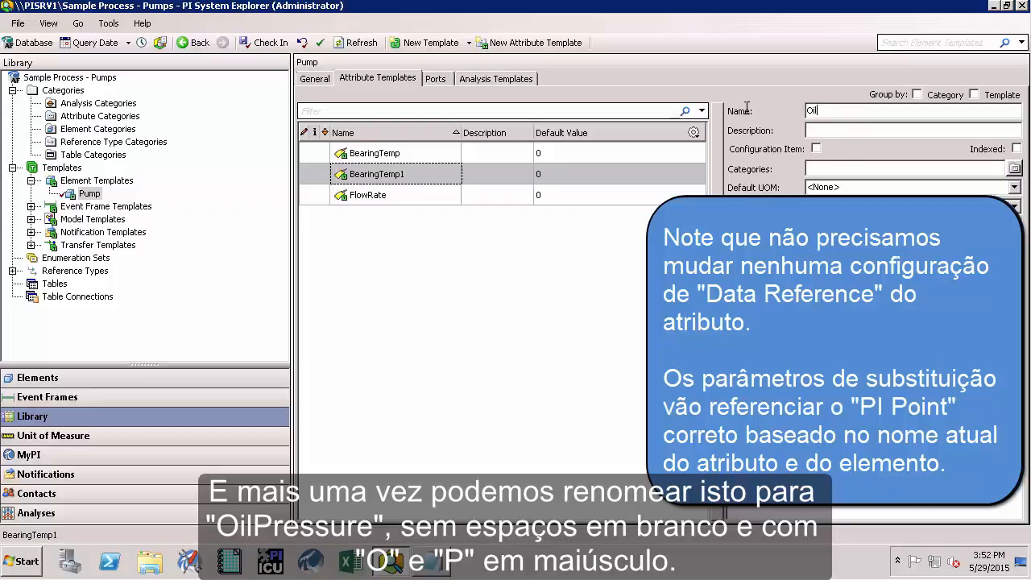
text(Pressure)
click(387, 257)
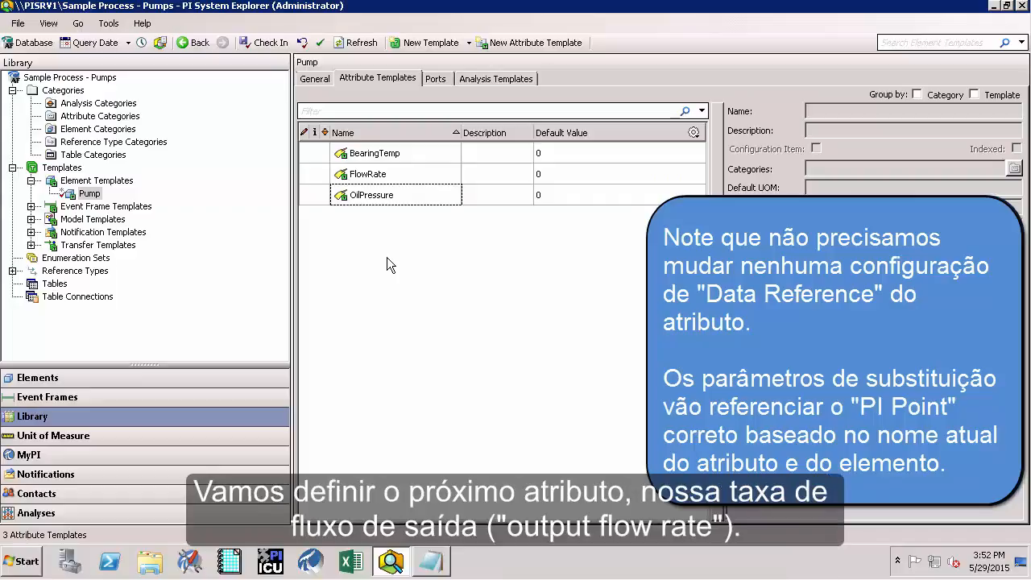
- Add a further copy of BearingTemp to the Pump template under the name OutputFlowRate
right_click(387, 257)
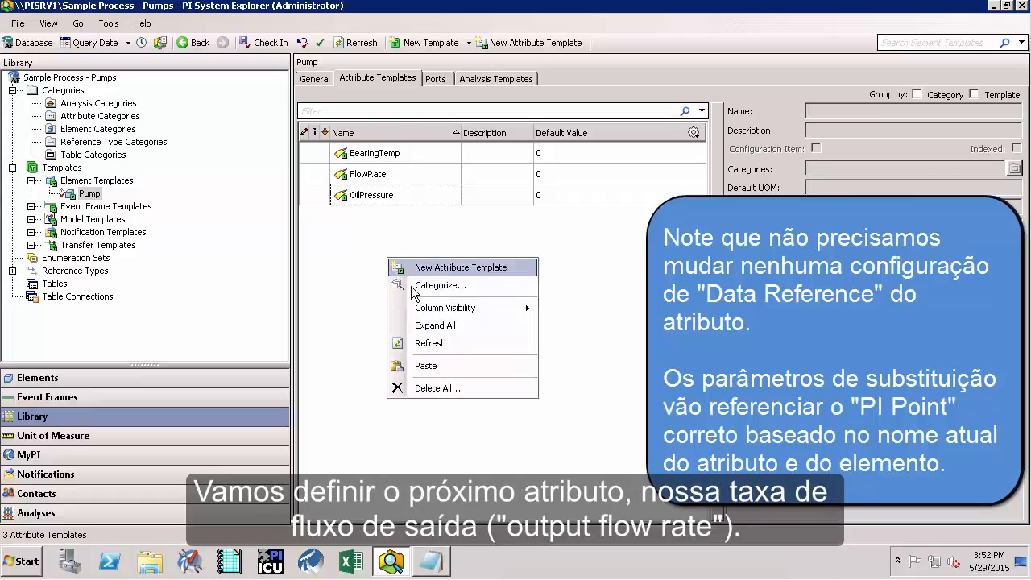
click(435, 366)
drag(865, 111, 760, 114)
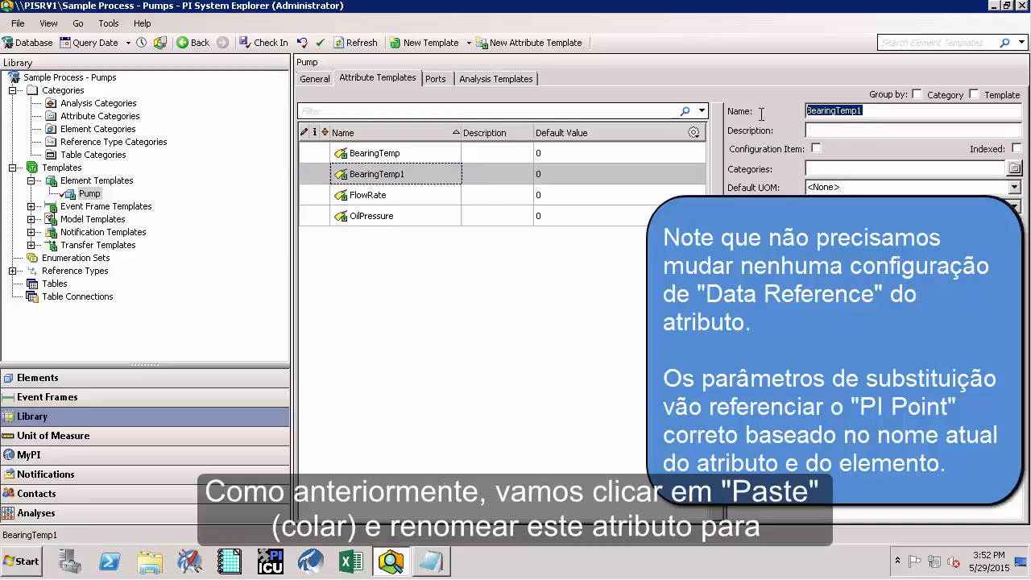
text(Ou)
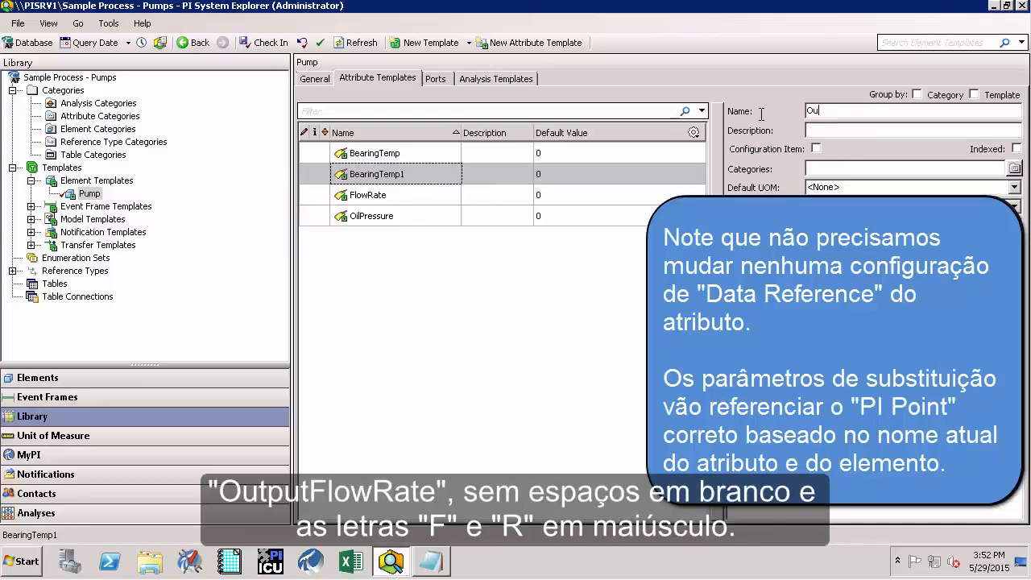
text(tputFlowRate)
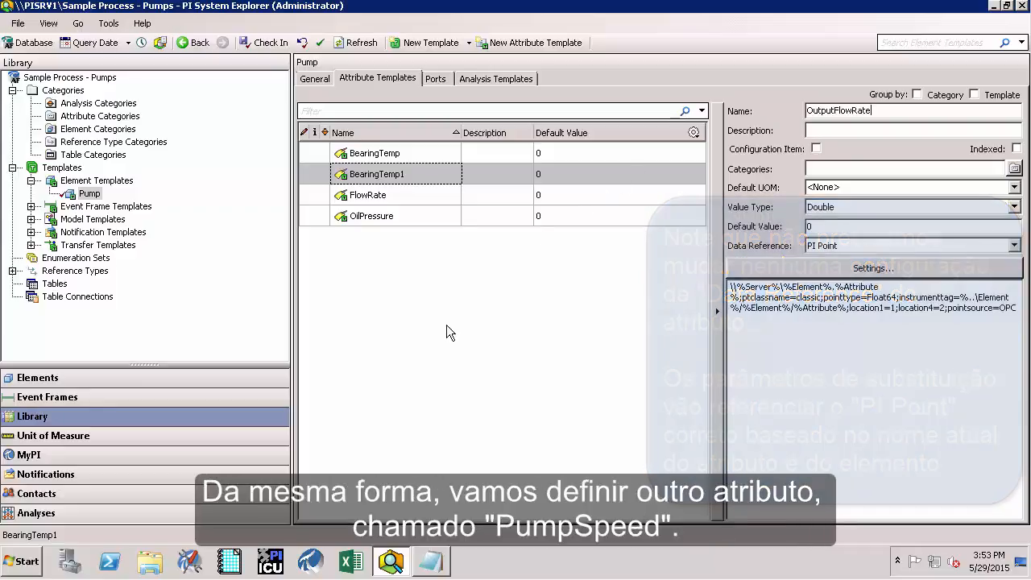
click(451, 315)
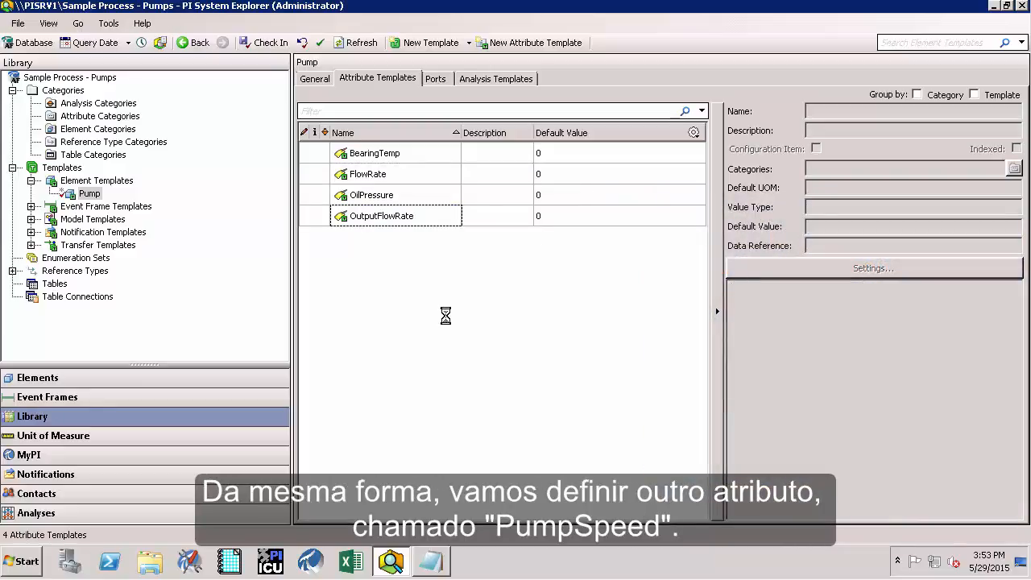
- Paste the copied BearingTemp attribute template again and name the new attribute PumpSpeed
right_click(445, 315)
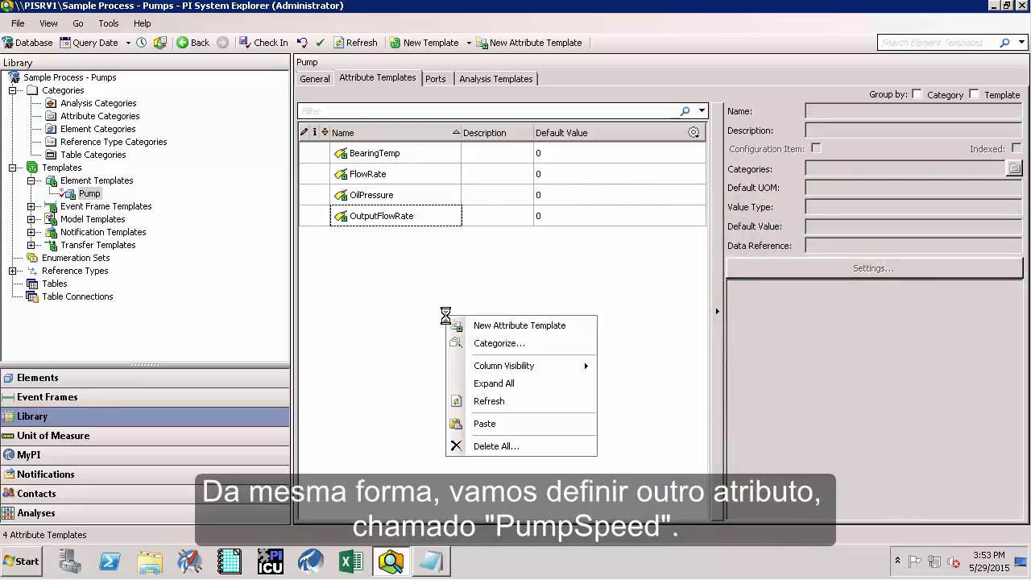
click(487, 424)
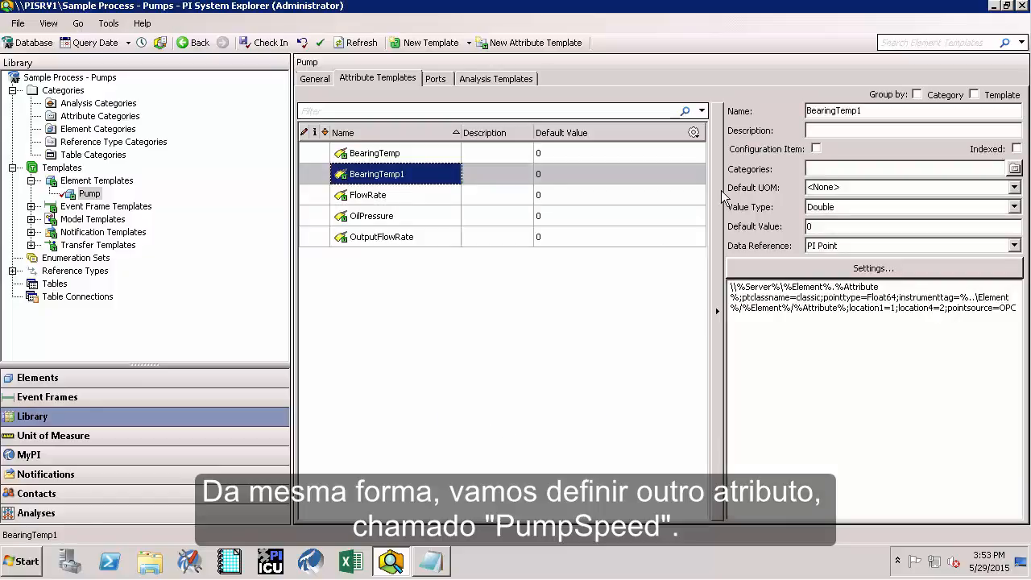
drag(889, 114, 769, 109)
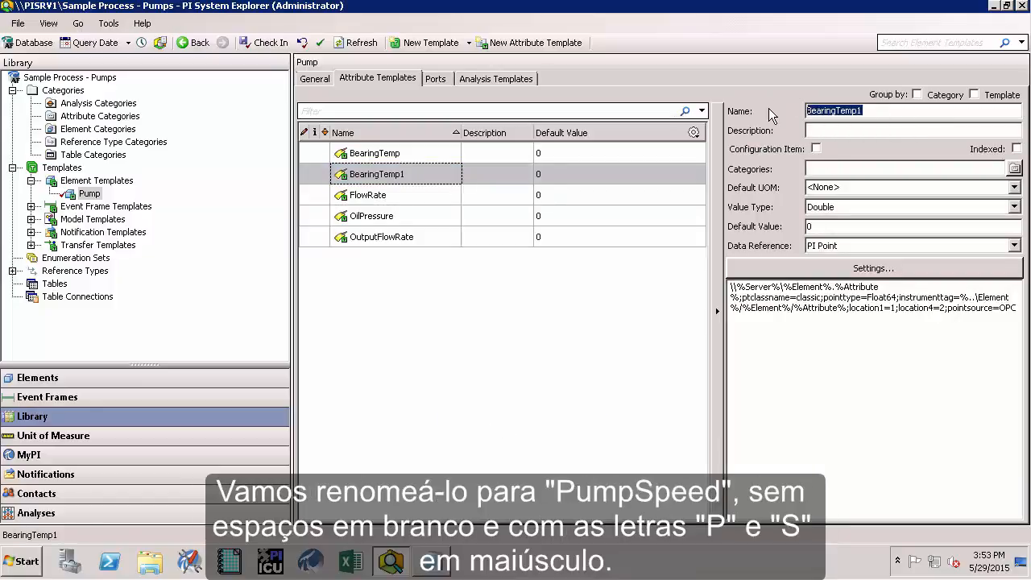
text(Pu)
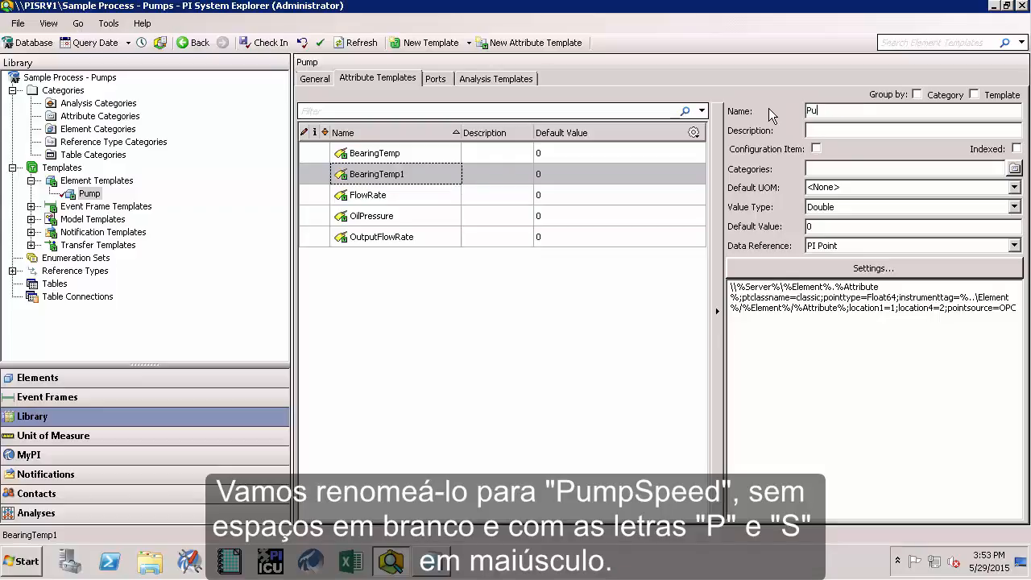
text(mpSpeed)
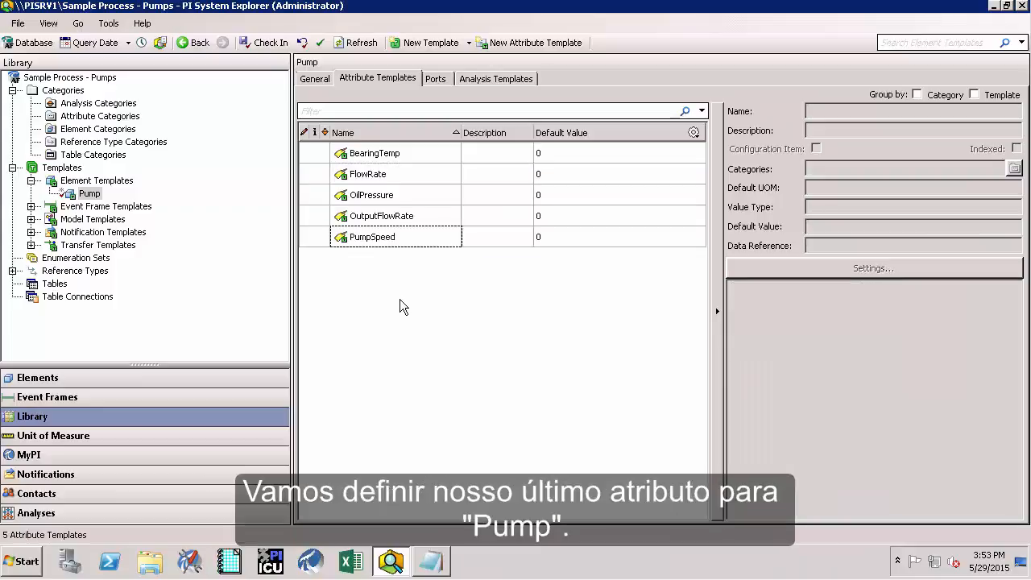
- Create the Pump template's Status attribute by pasting the copied BearingTemp and renaming it Status
right_click(399, 299)
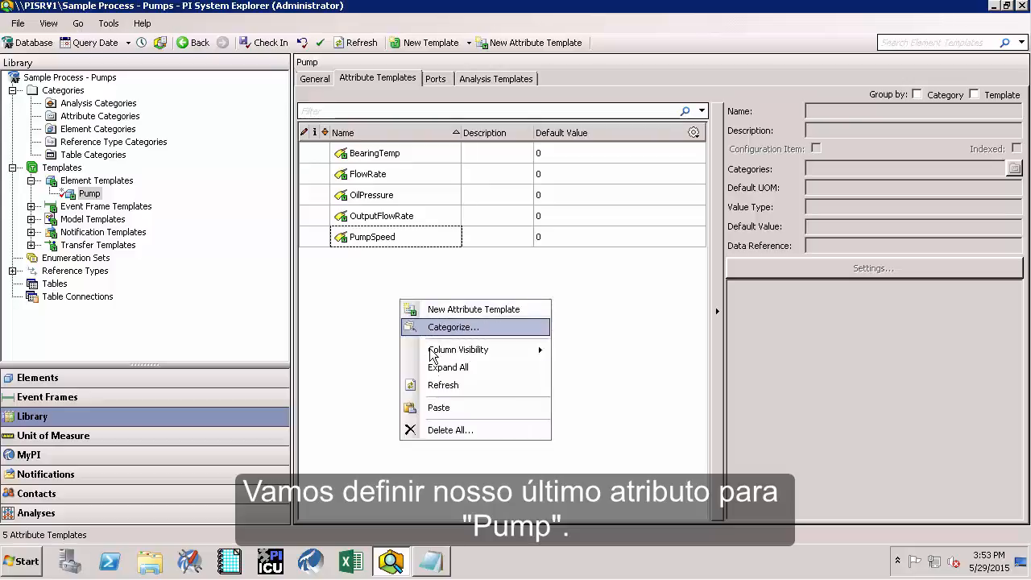
click(441, 407)
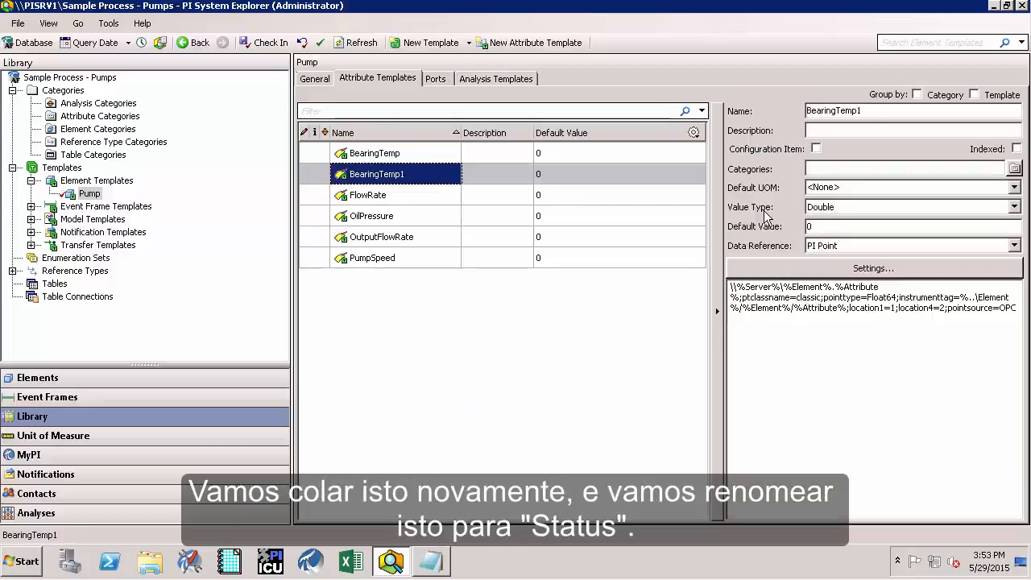
drag(873, 113, 766, 109)
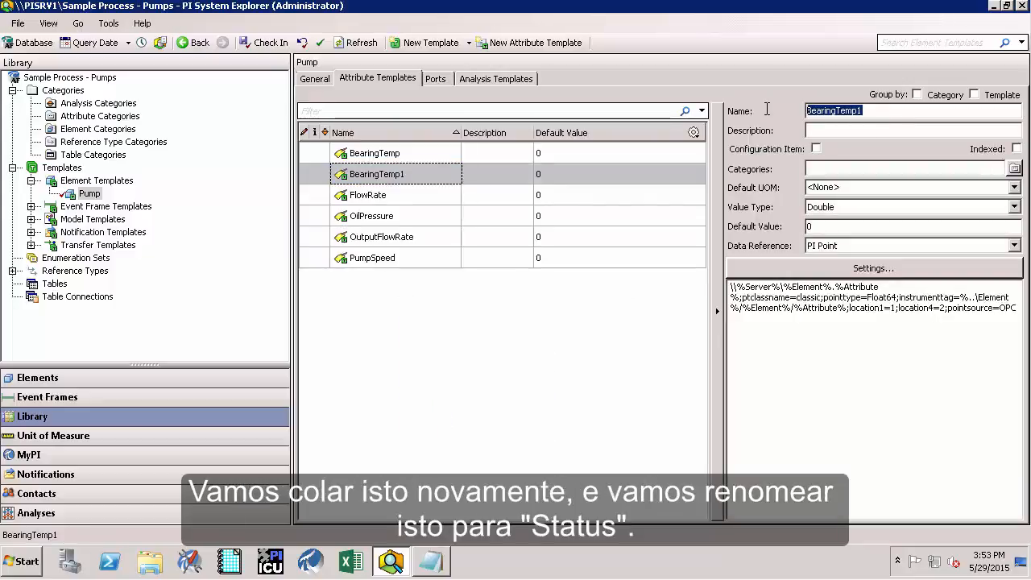
text(Status)
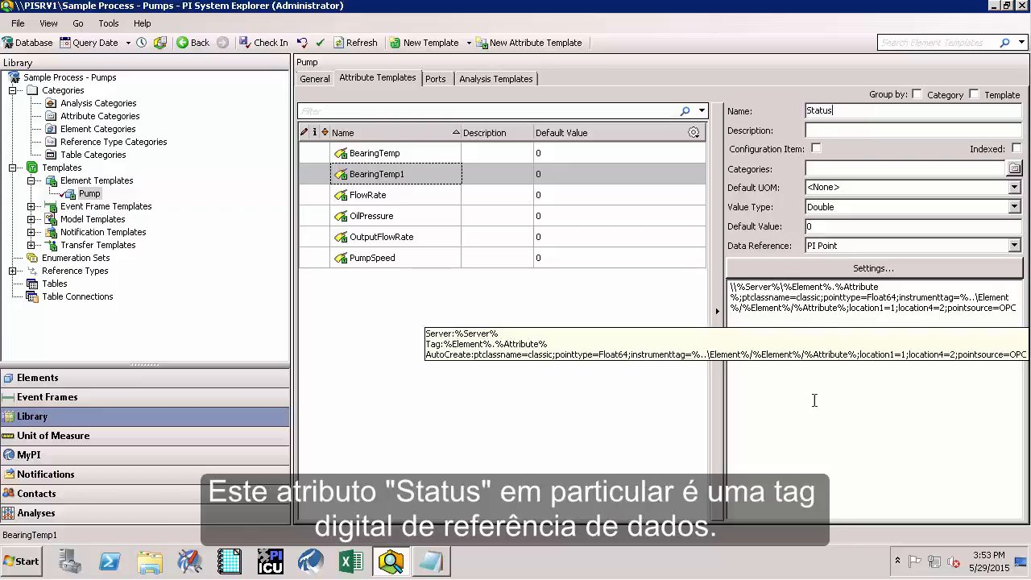
click(622, 399)
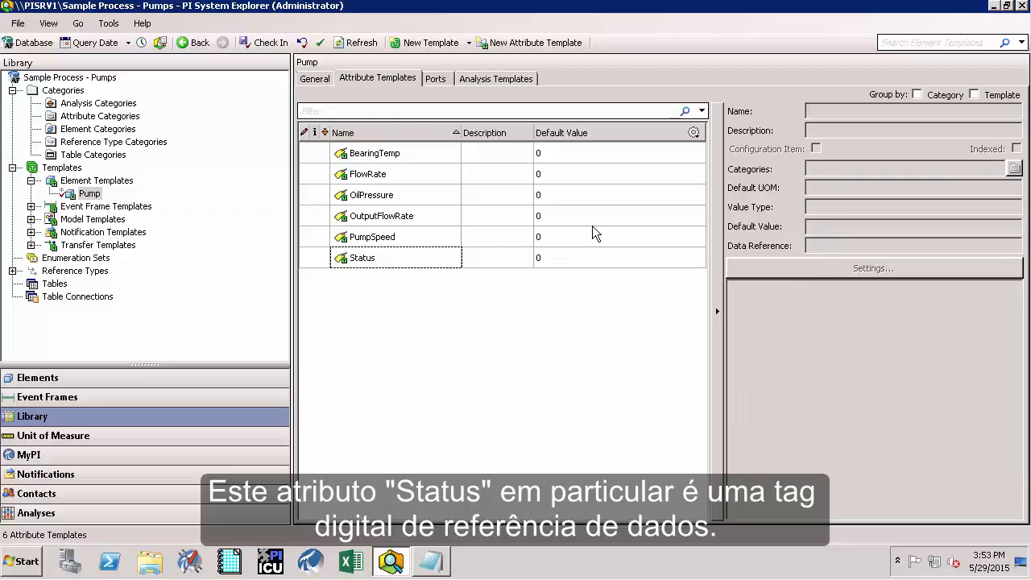
- Set the point type in the Status attribute's tag creation settings to Digital
click(394, 266)
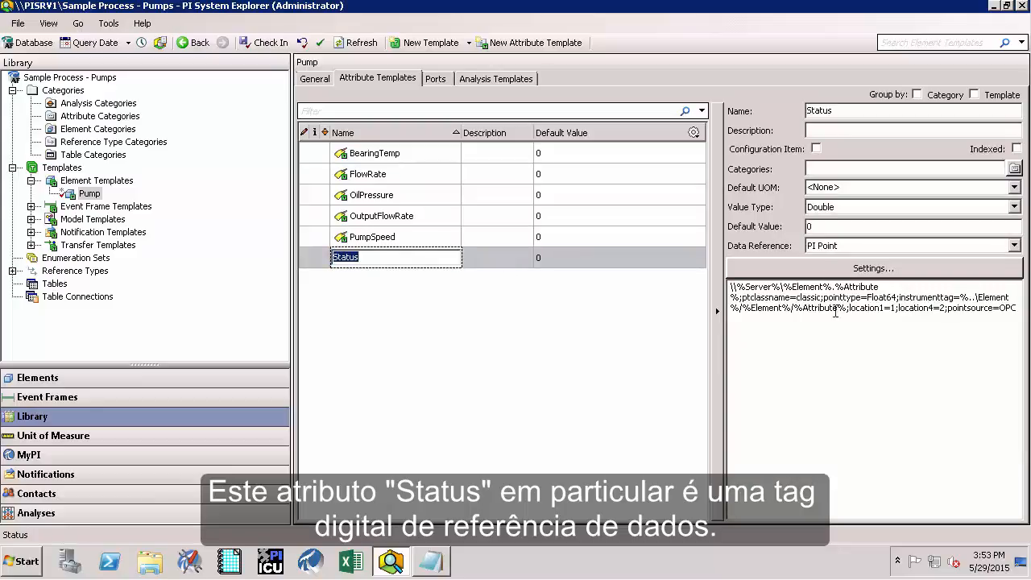
click(898, 269)
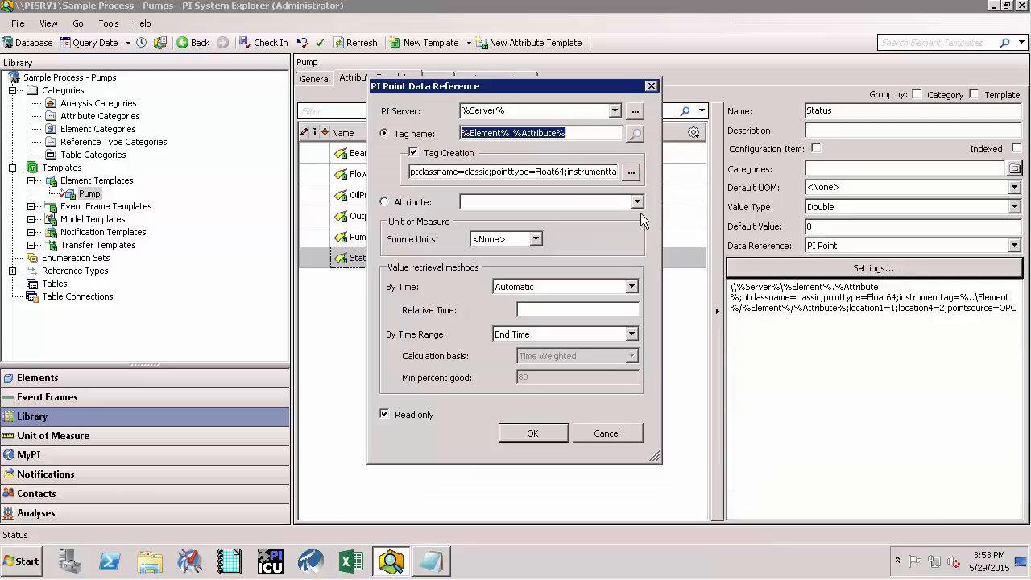
click(634, 172)
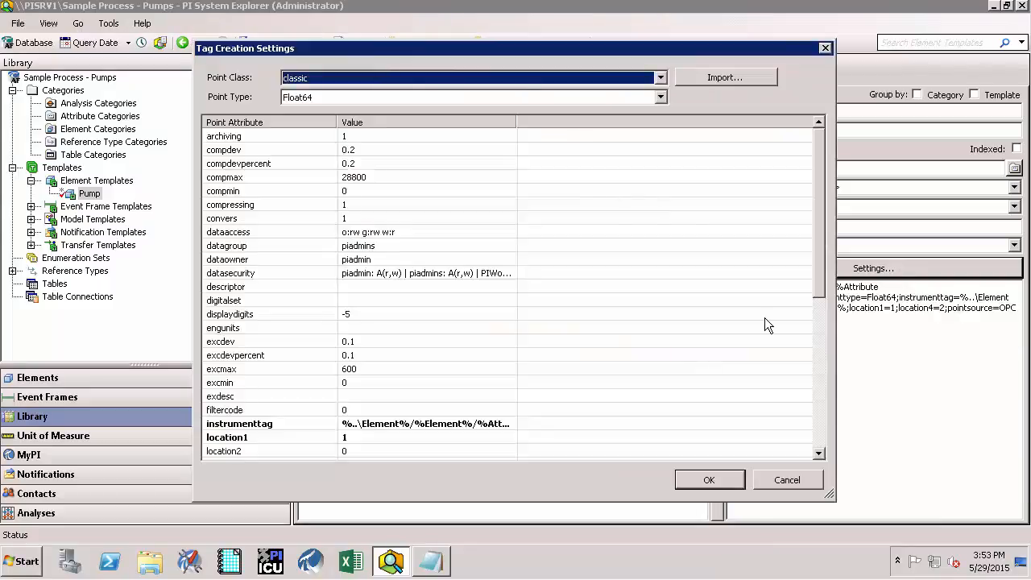
click(296, 98)
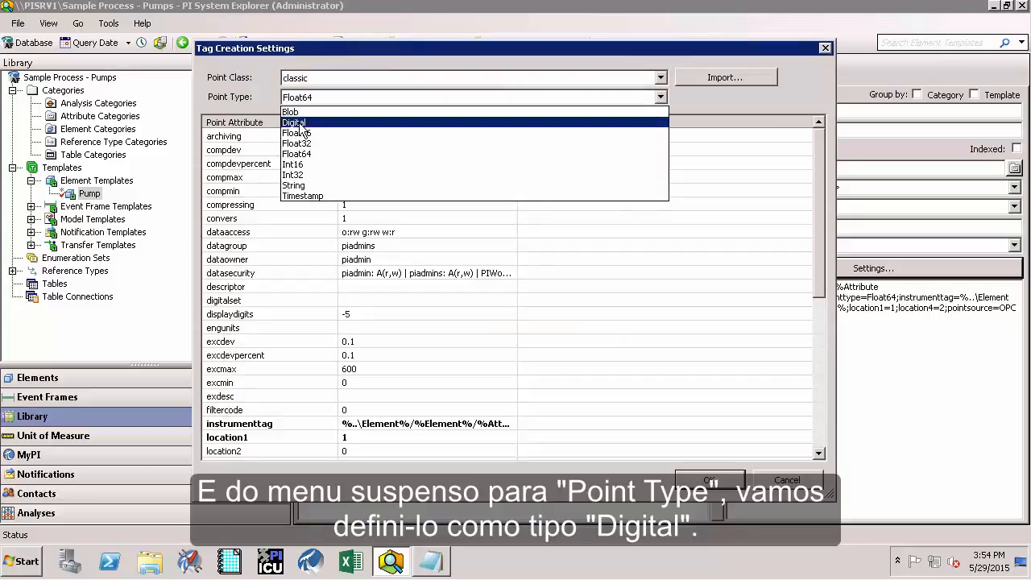
click(296, 122)
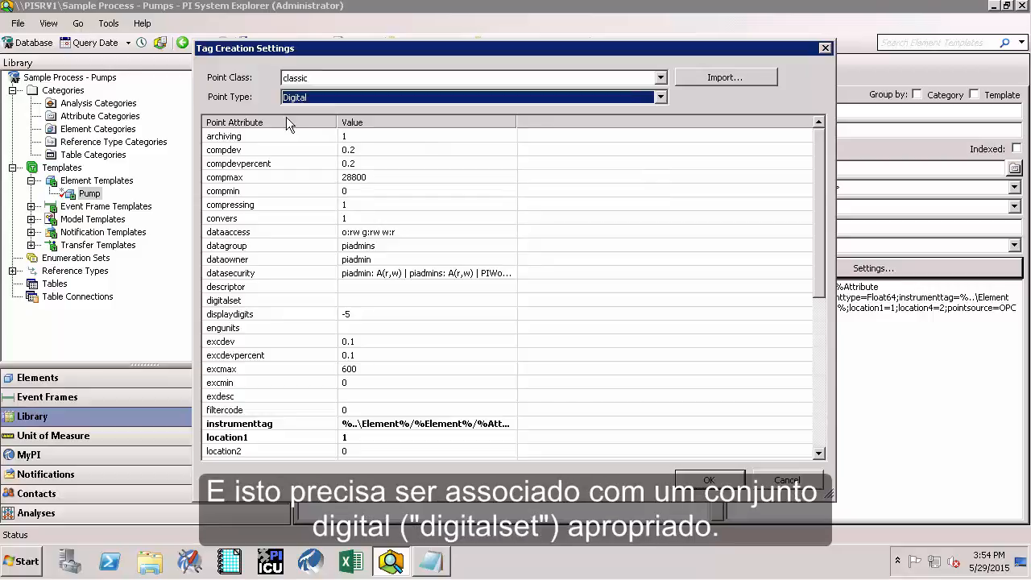
- Switch to PI System Management Tools and open the Digital States tool for points
click(239, 300)
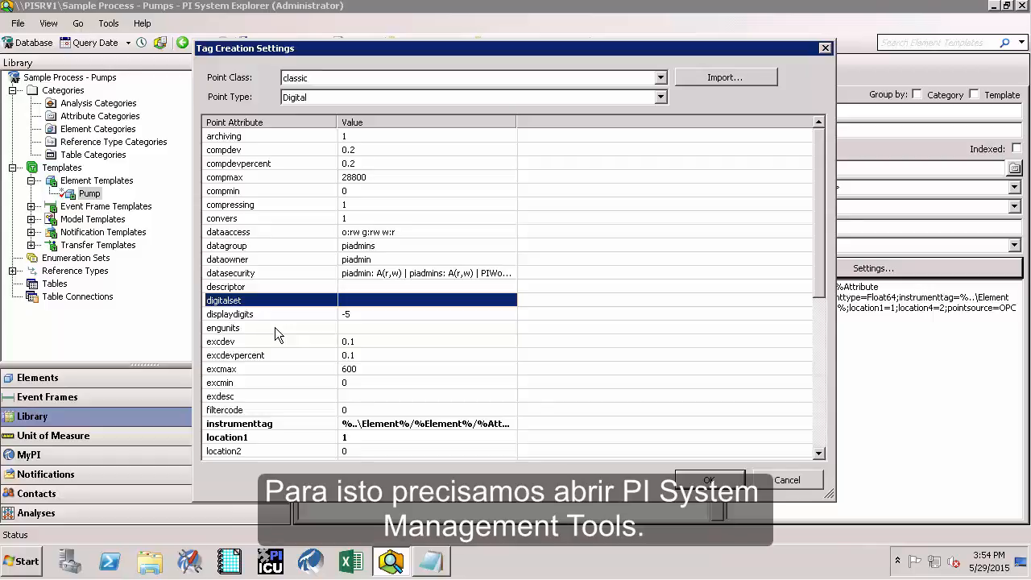
click(23, 564)
click(70, 503)
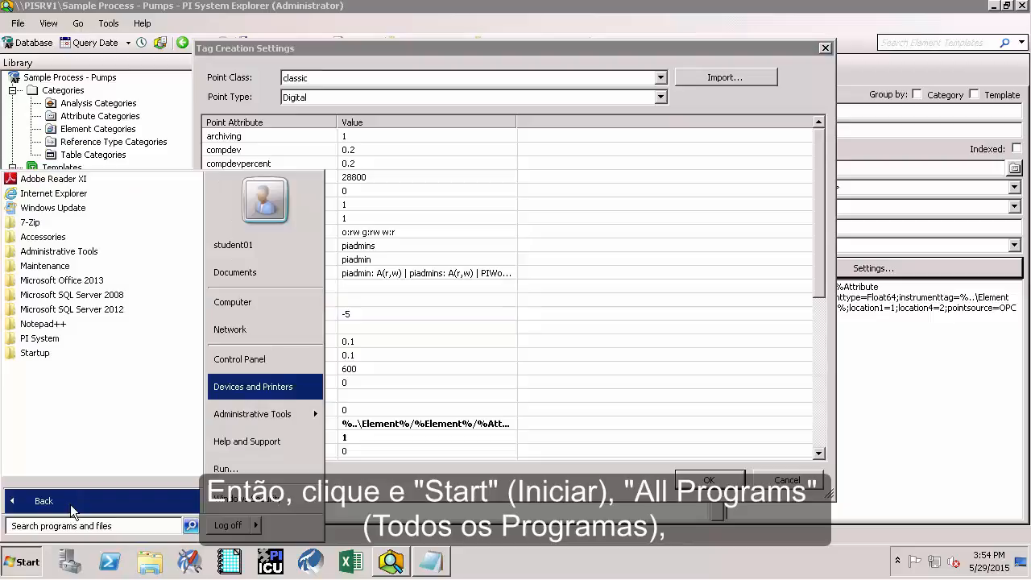
click(80, 339)
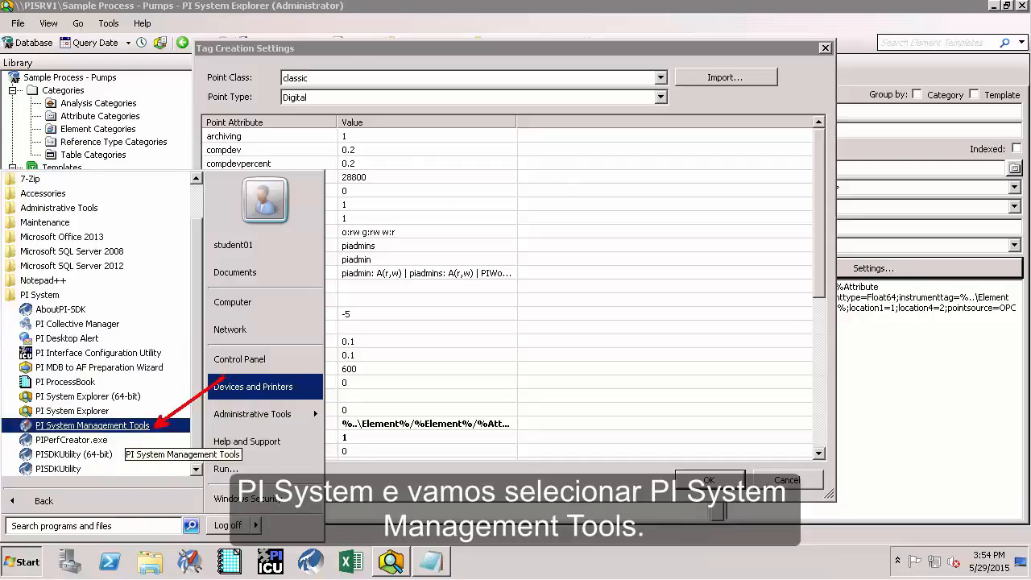
click(117, 425)
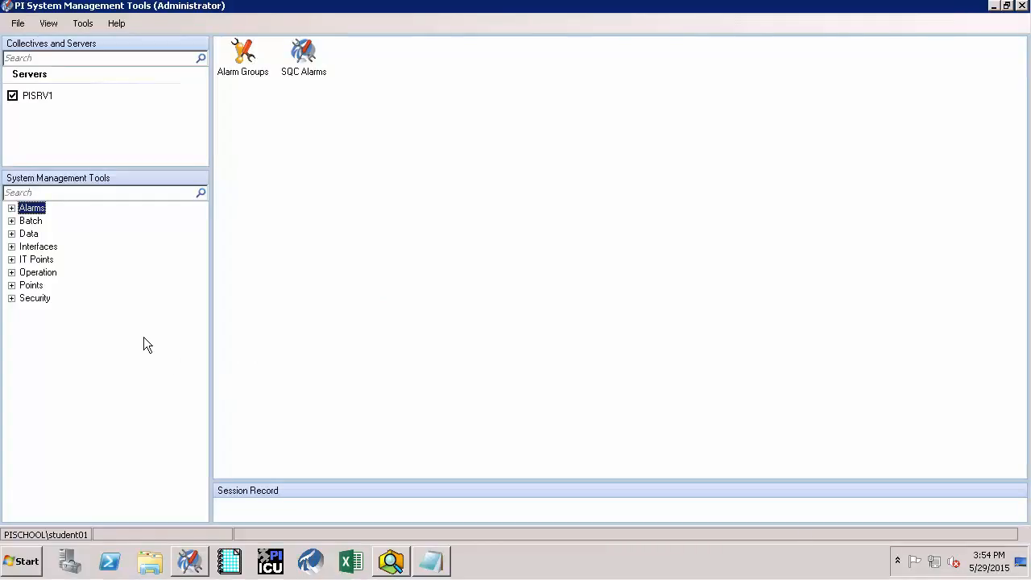
click(11, 286)
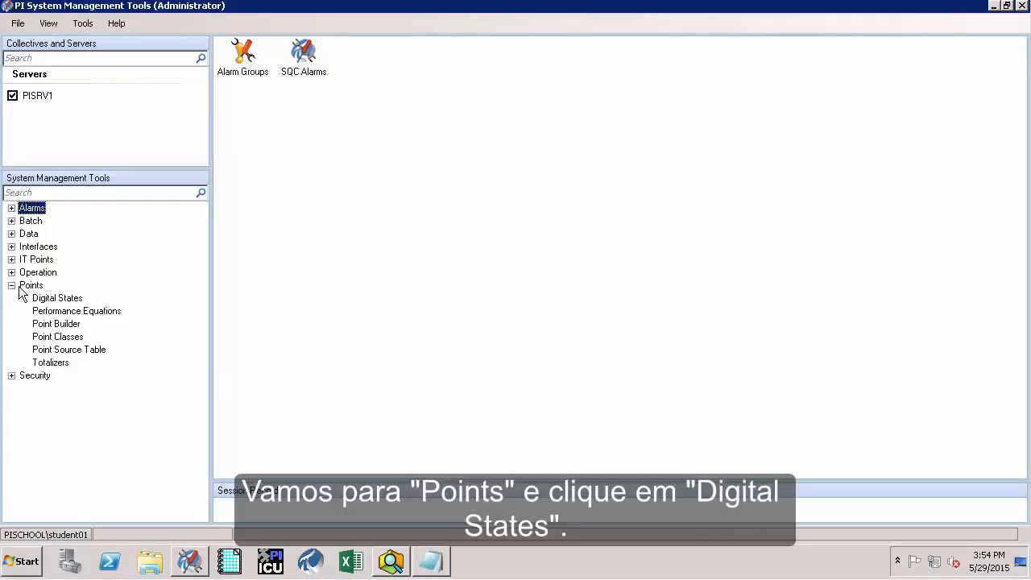
click(71, 298)
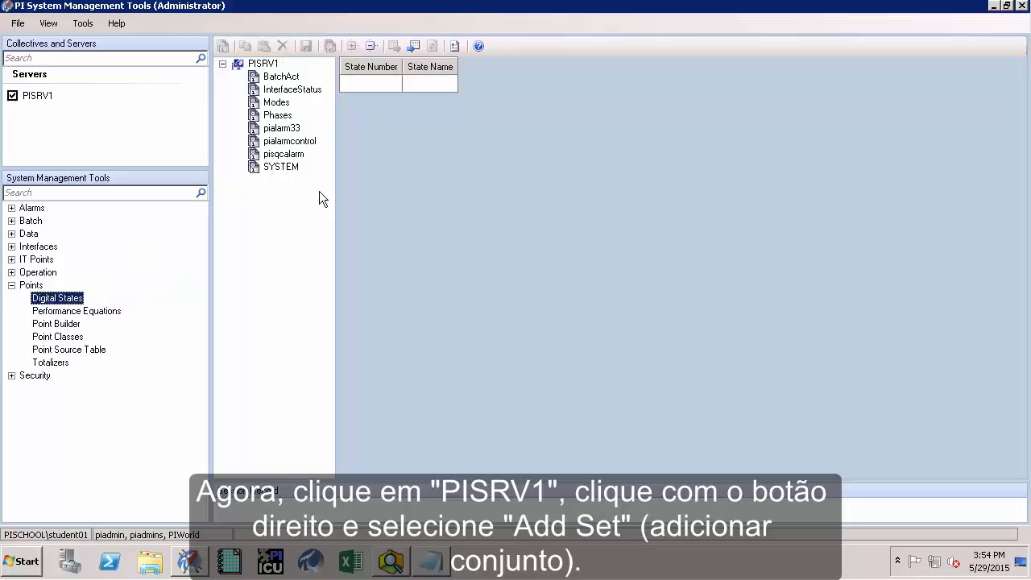
- Add a new digital state set named PumpStatus to the PISRV1 server
click(265, 64)
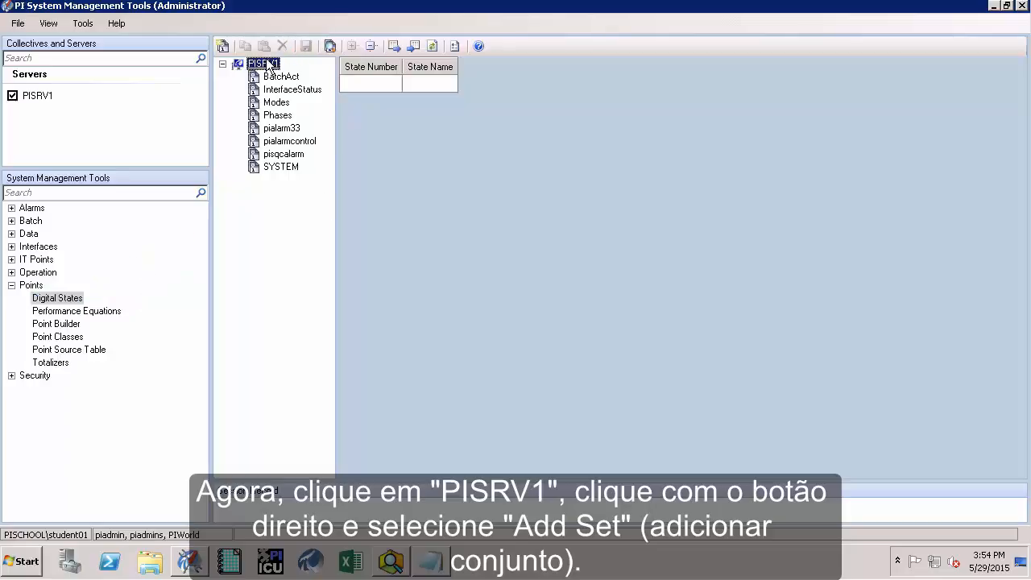
right_click(268, 64)
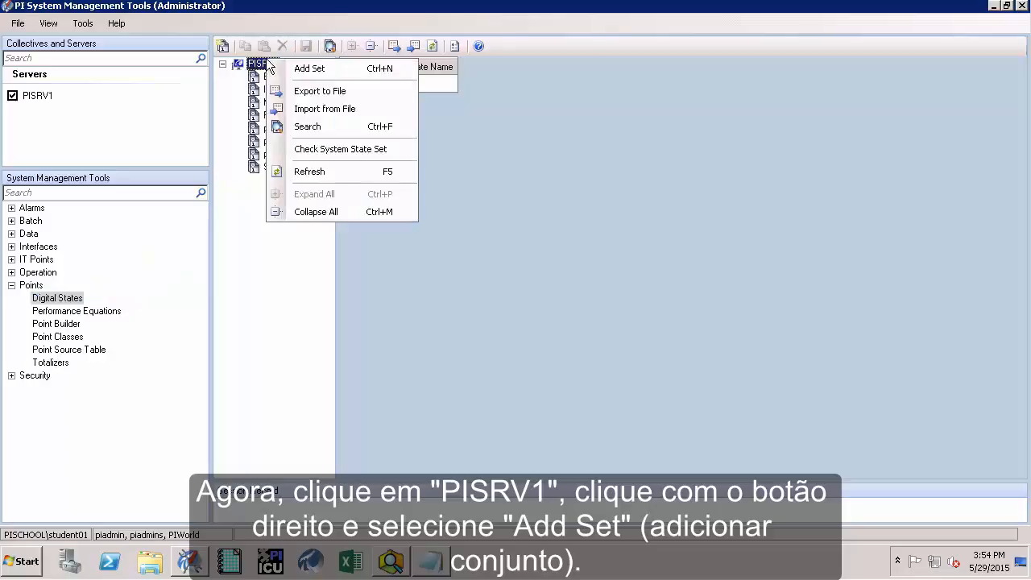
click(309, 68)
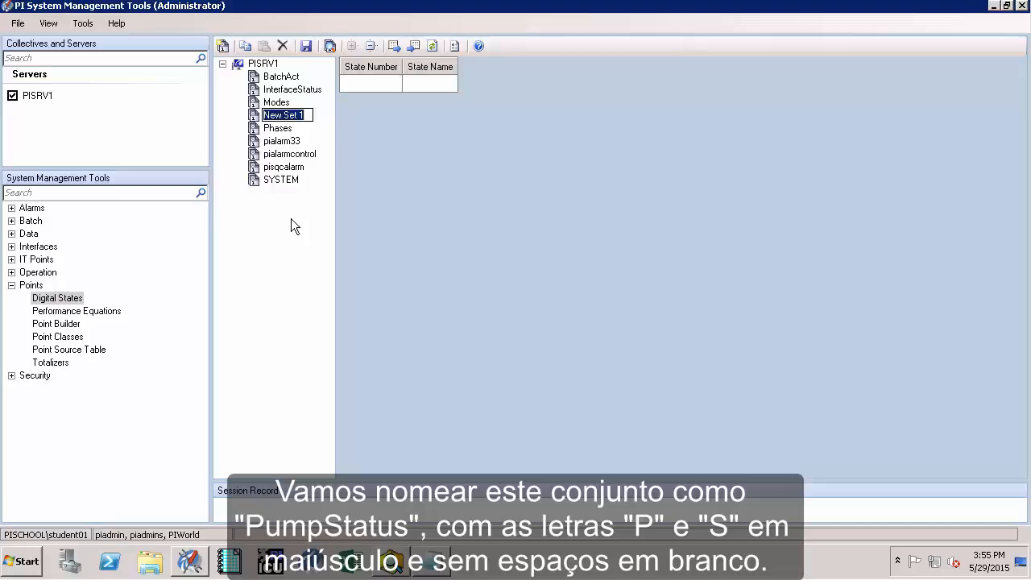
text(PumpStatus)
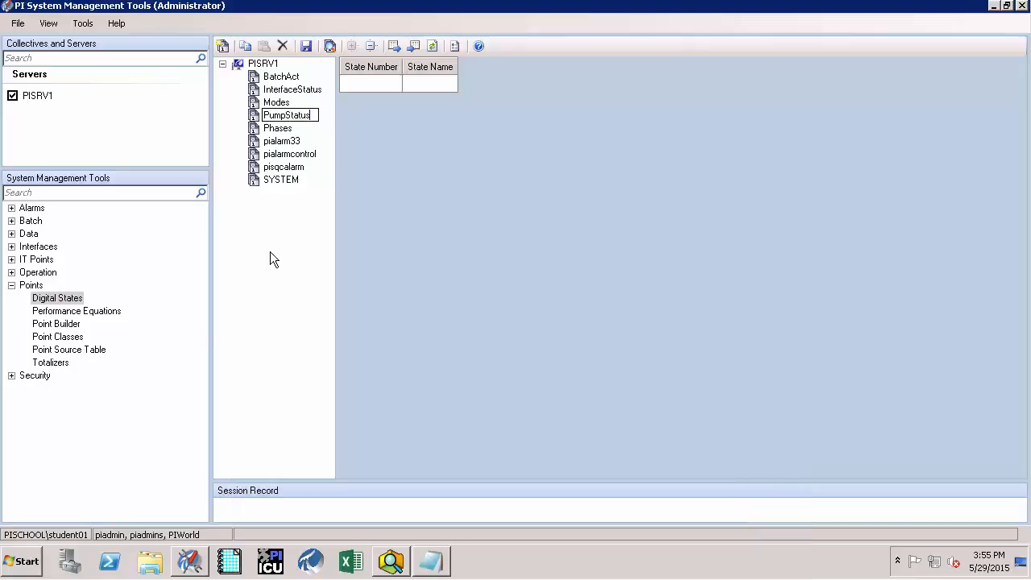
- Define the PumpStatus states 0 to 3 as Slow, Fast, Yay and Nay, and save the set
click(440, 86)
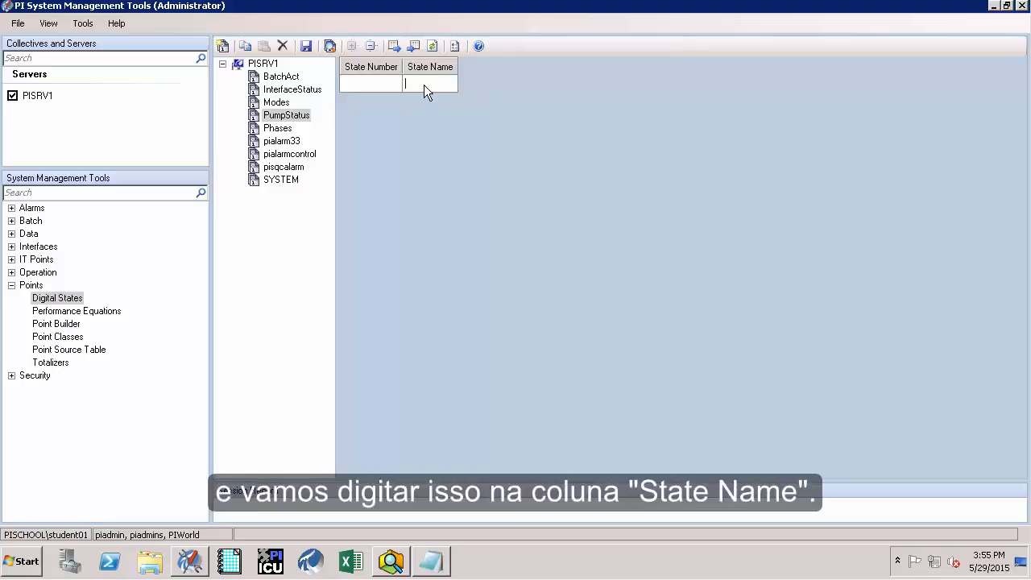
text(Slow)
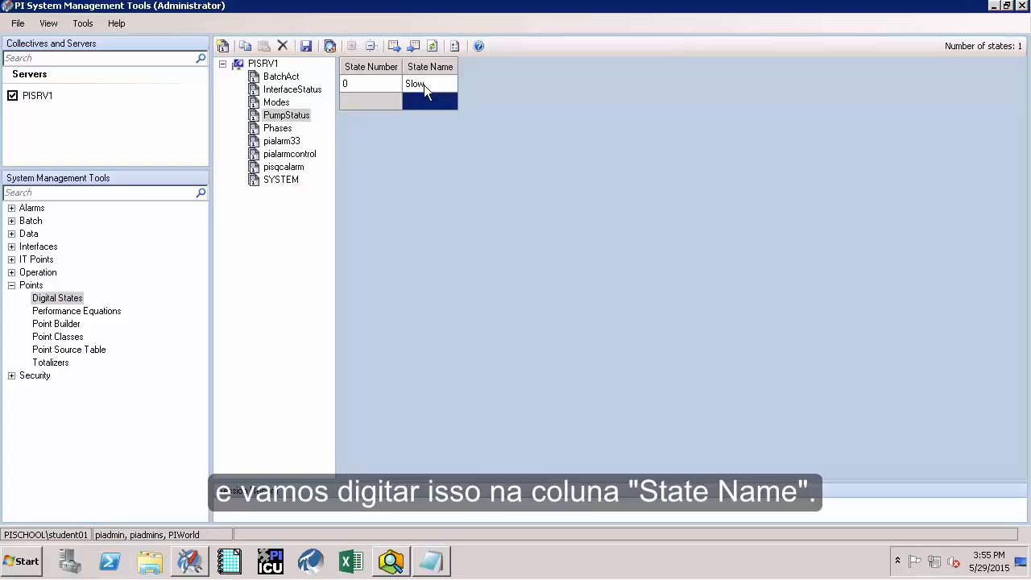
text(Fast)
key(Return)
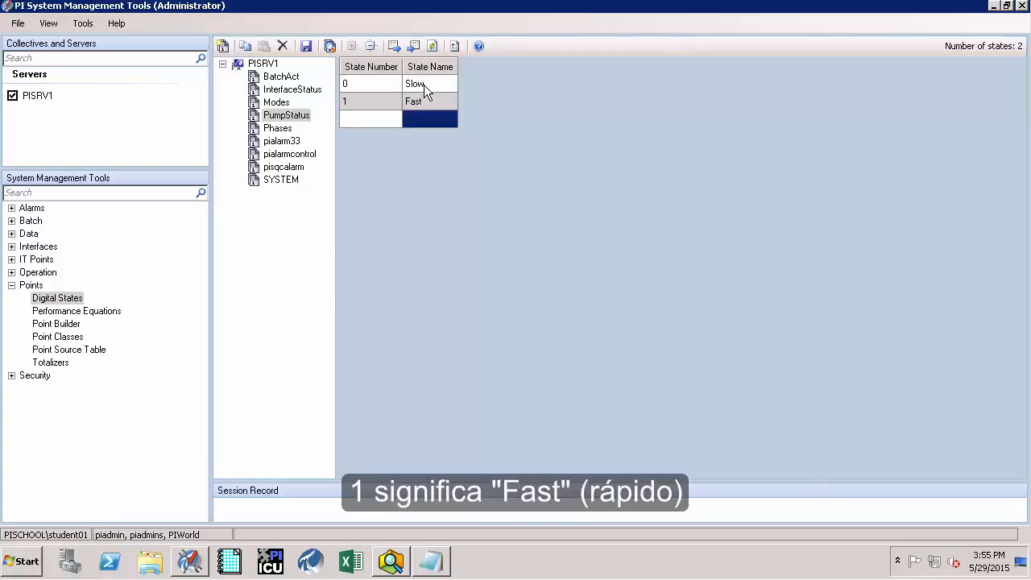
text(Yay)
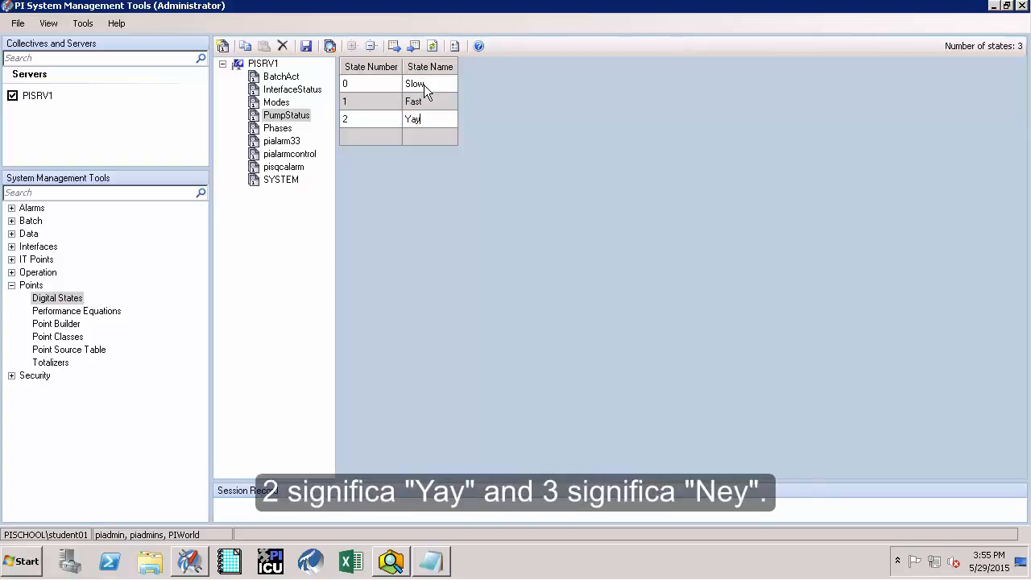
key(Return)
text(Nay)
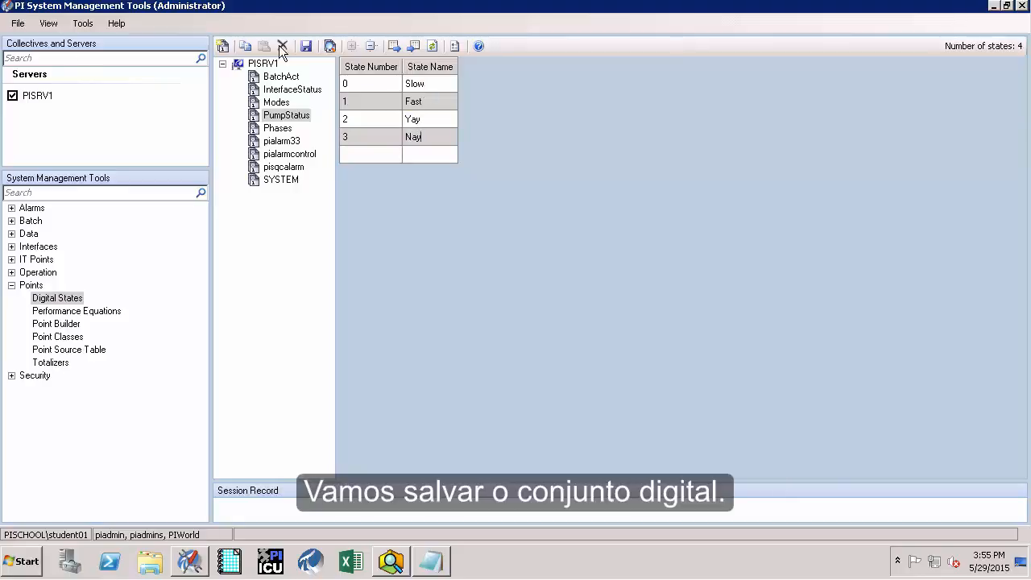
click(307, 45)
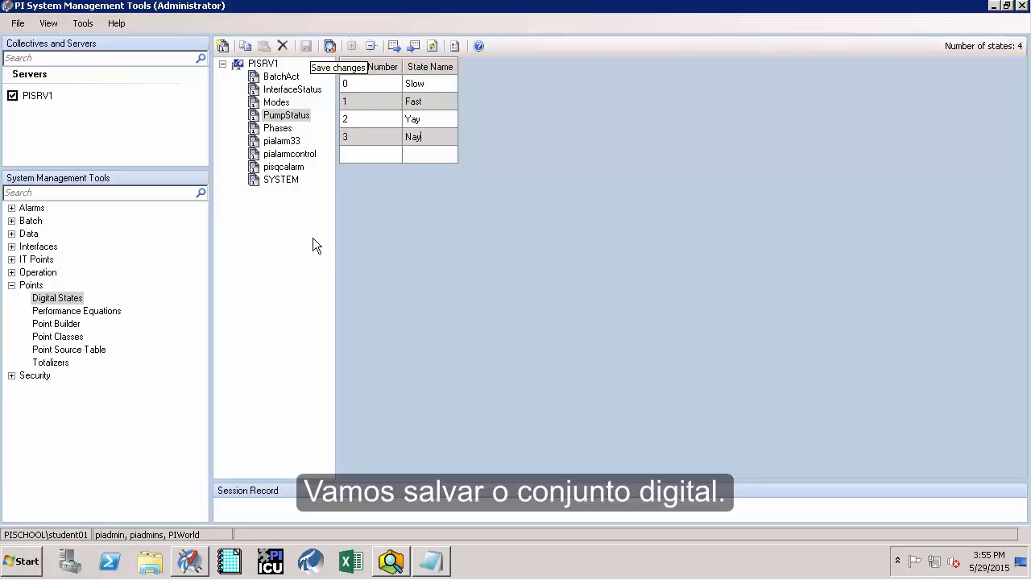
- Back in PI System Explorer, set the Status tag's digitalset to %Template%%Attribute% using name substitution values and accept the tag creation and data reference settings
click(994, 5)
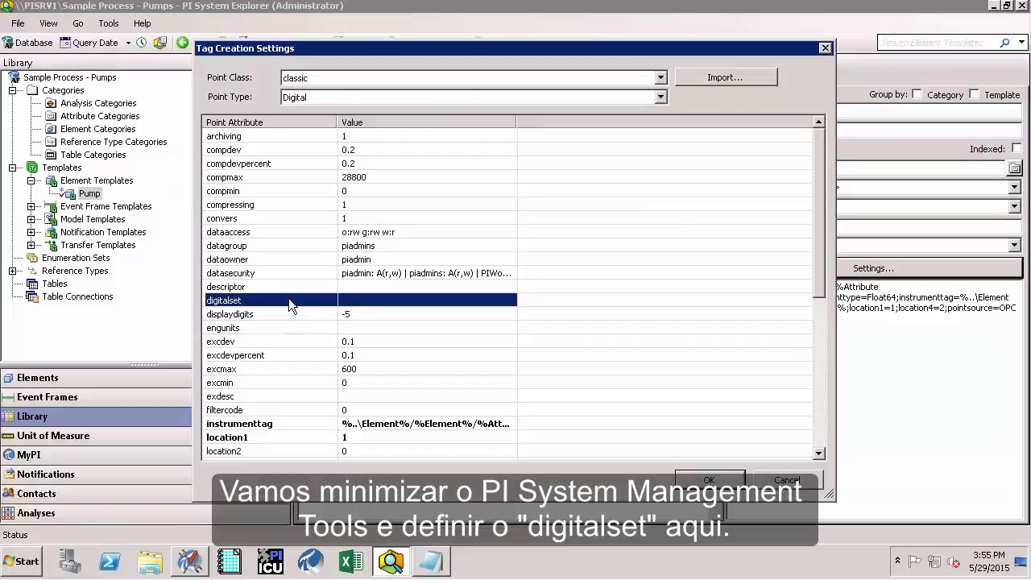
click(408, 299)
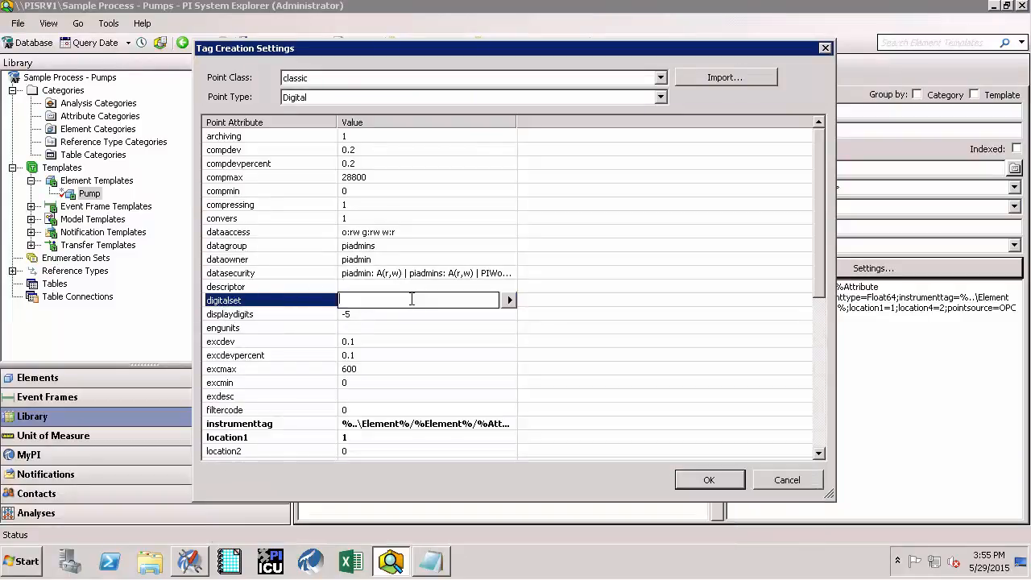
click(508, 300)
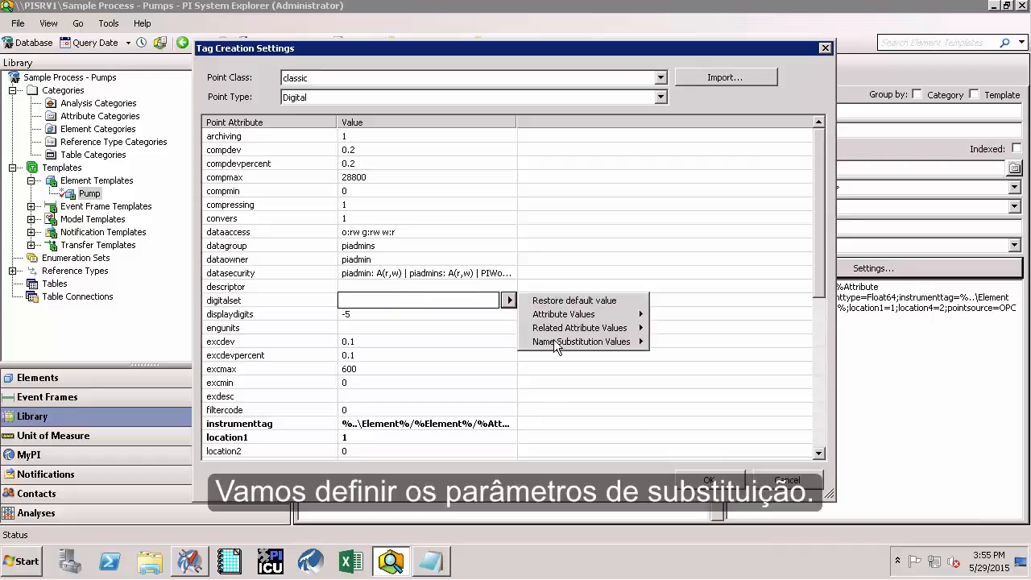
mouse_move(555, 345)
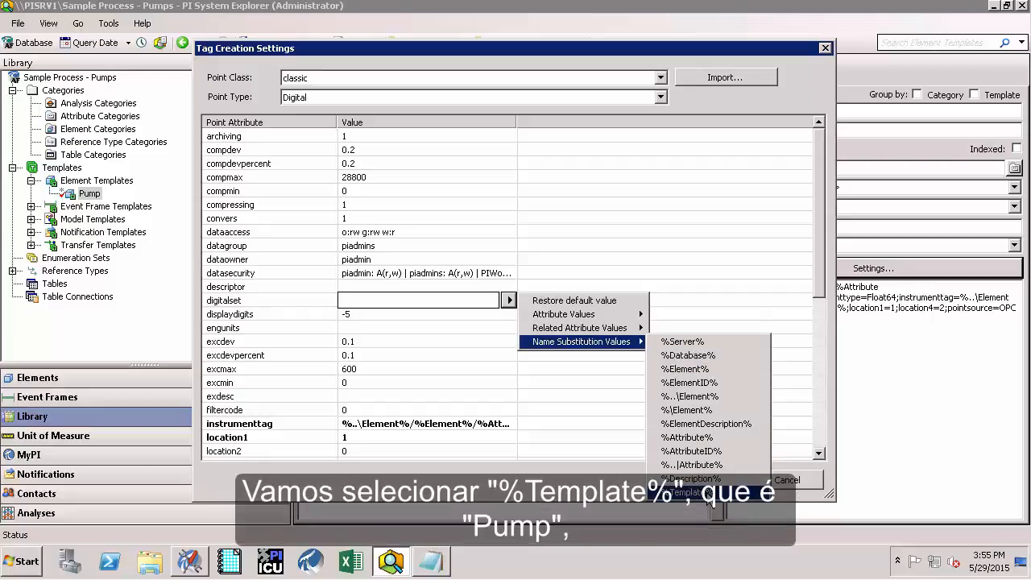
click(709, 493)
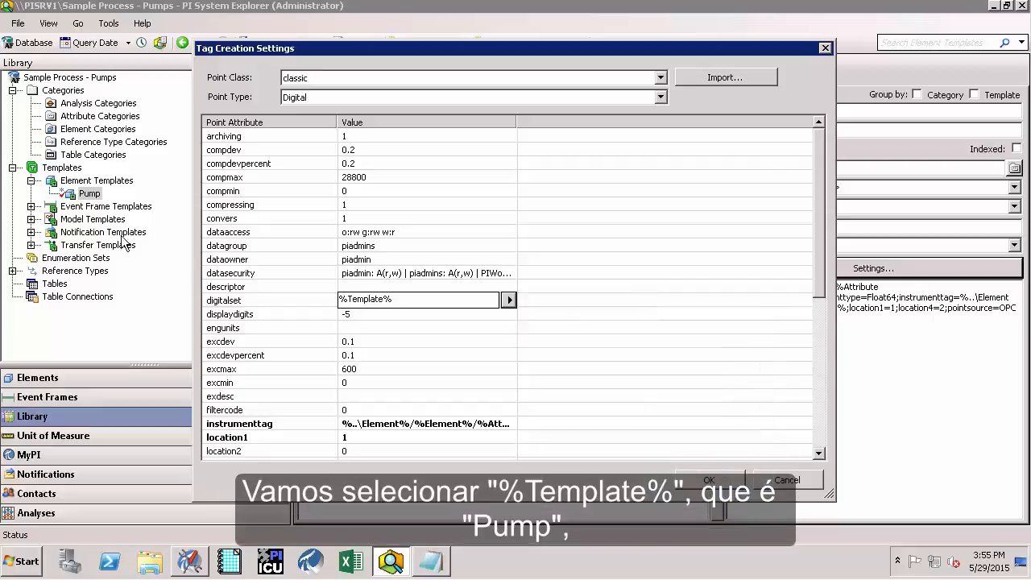
click(422, 299)
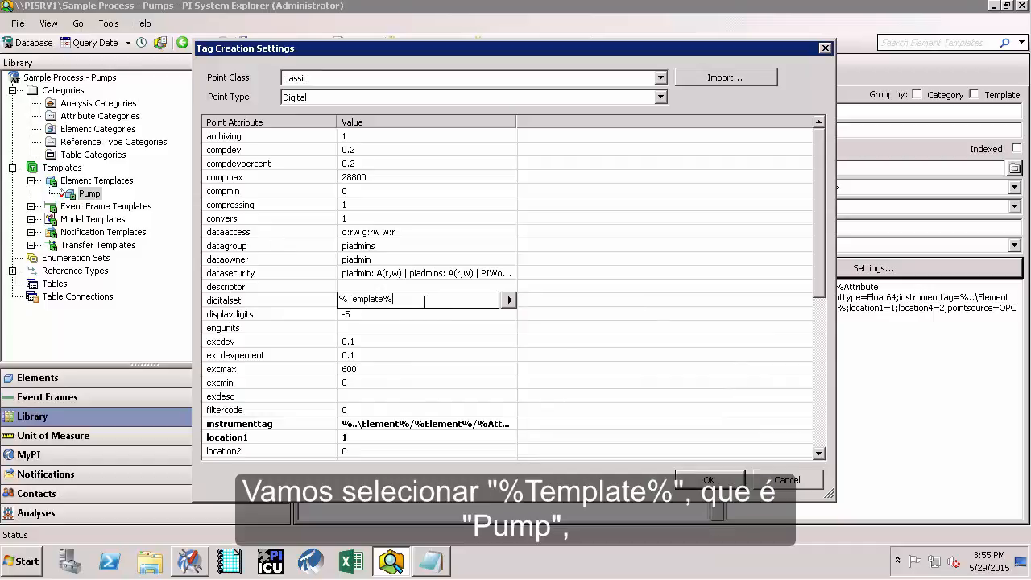
click(509, 298)
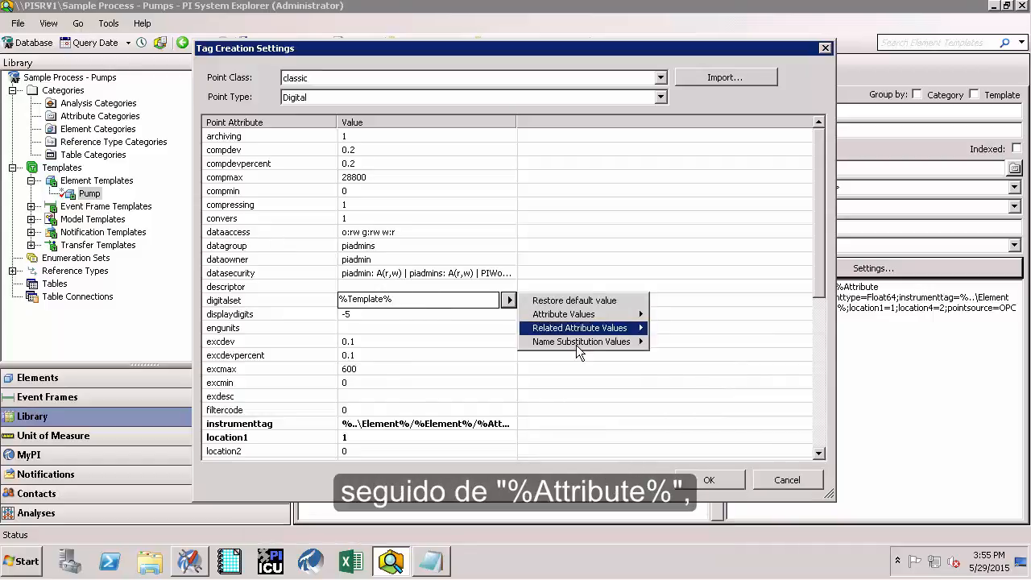
mouse_move(580, 350)
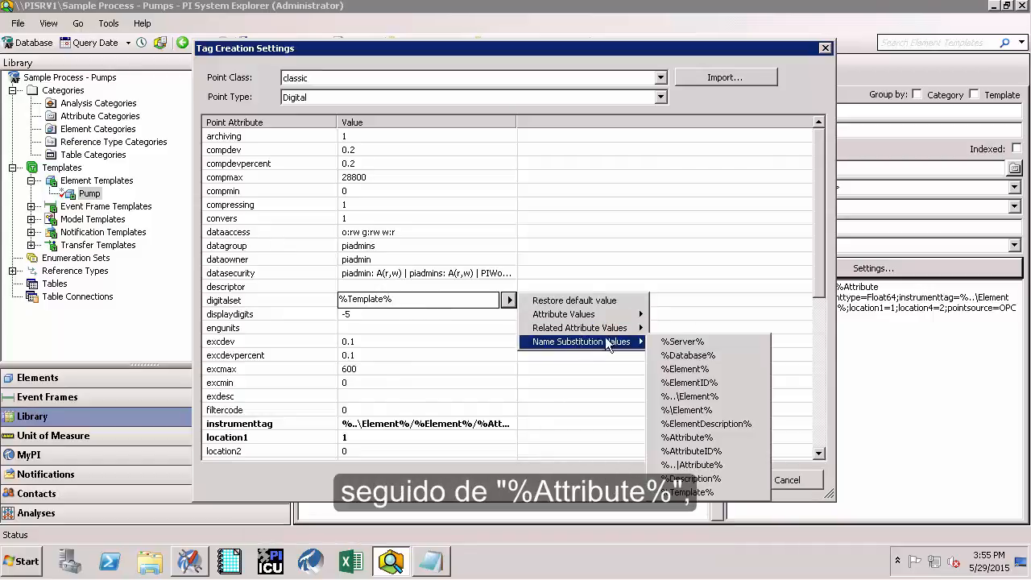
click(708, 439)
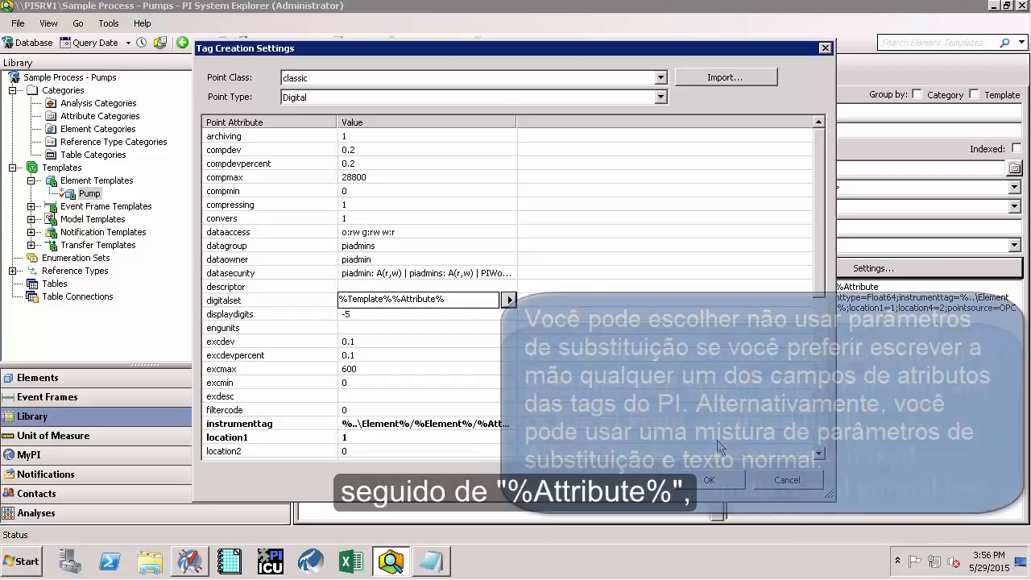
drag(679, 48, 571, 136)
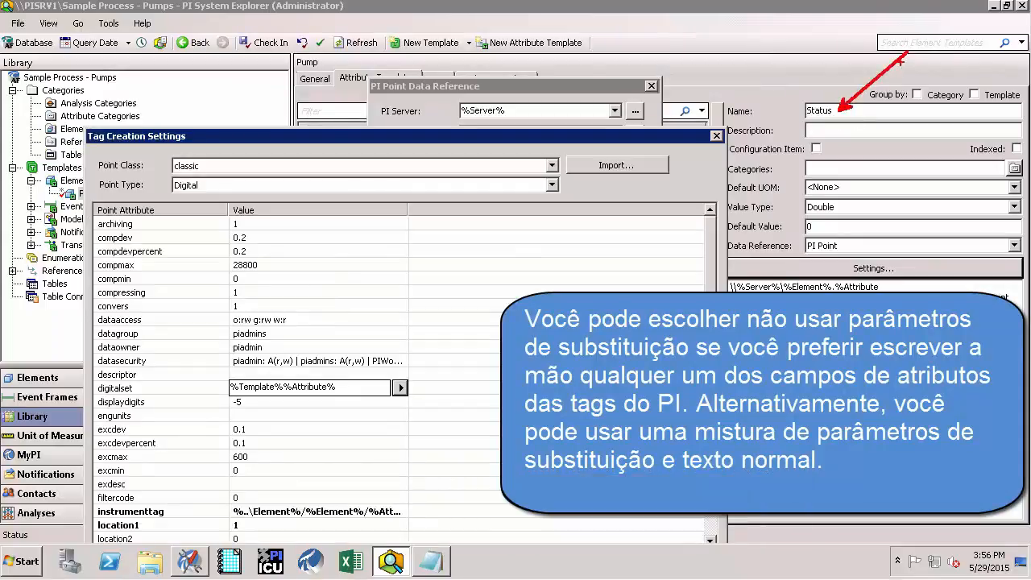
drag(634, 138, 756, 53)
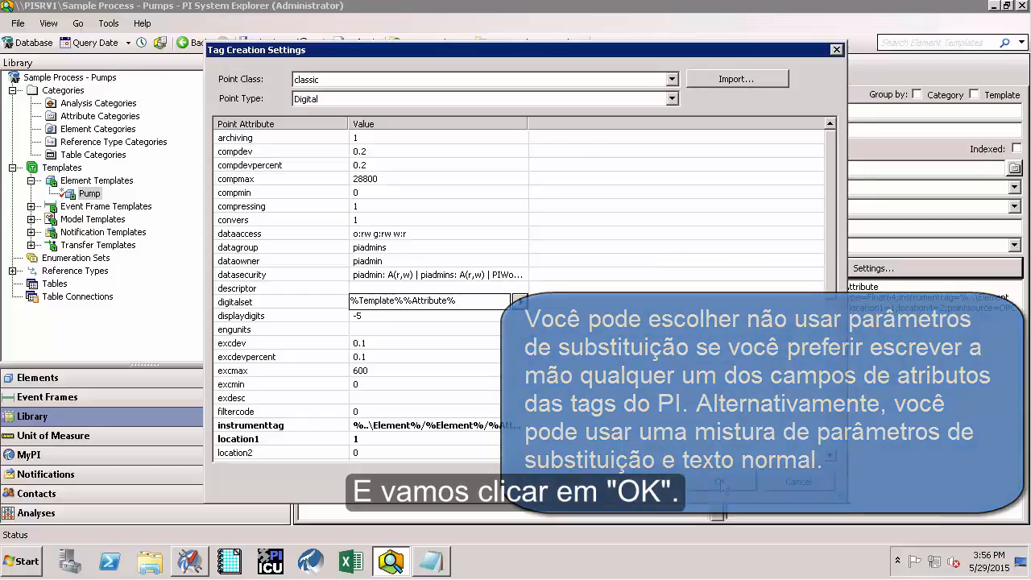
click(720, 479)
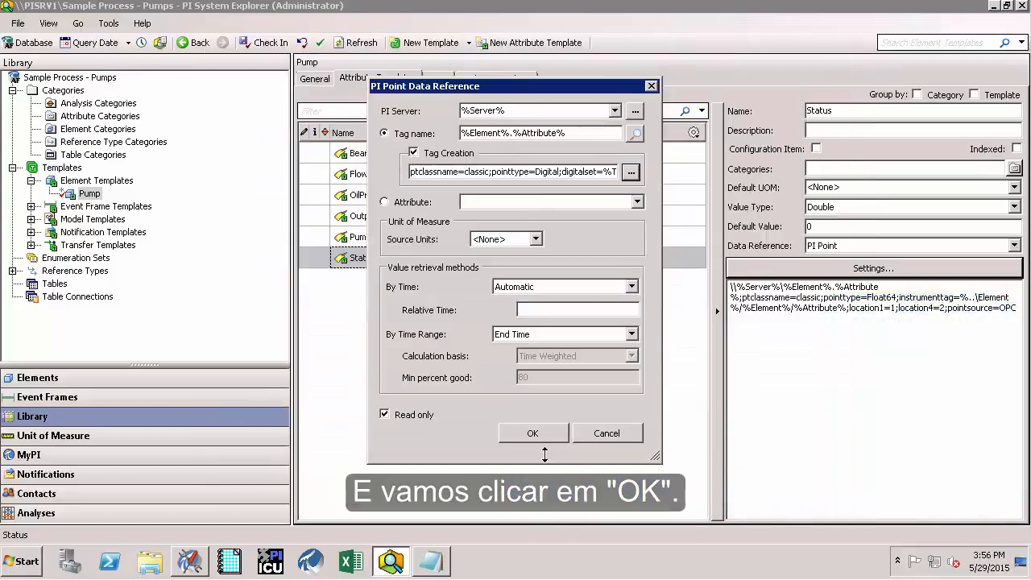
click(534, 433)
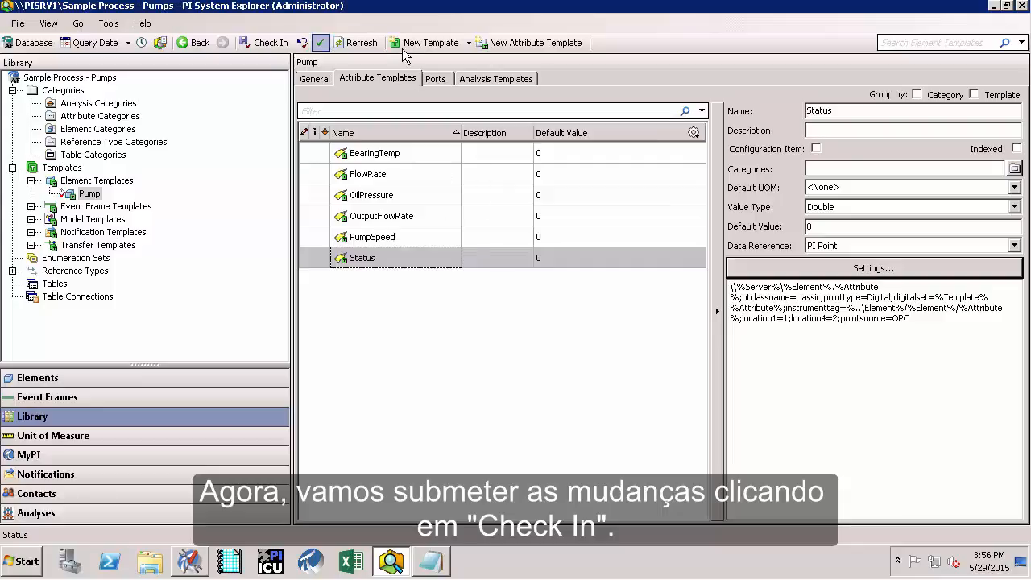
- Check in the edited Pump element template to the Sample Process - Pumps database
click(272, 44)
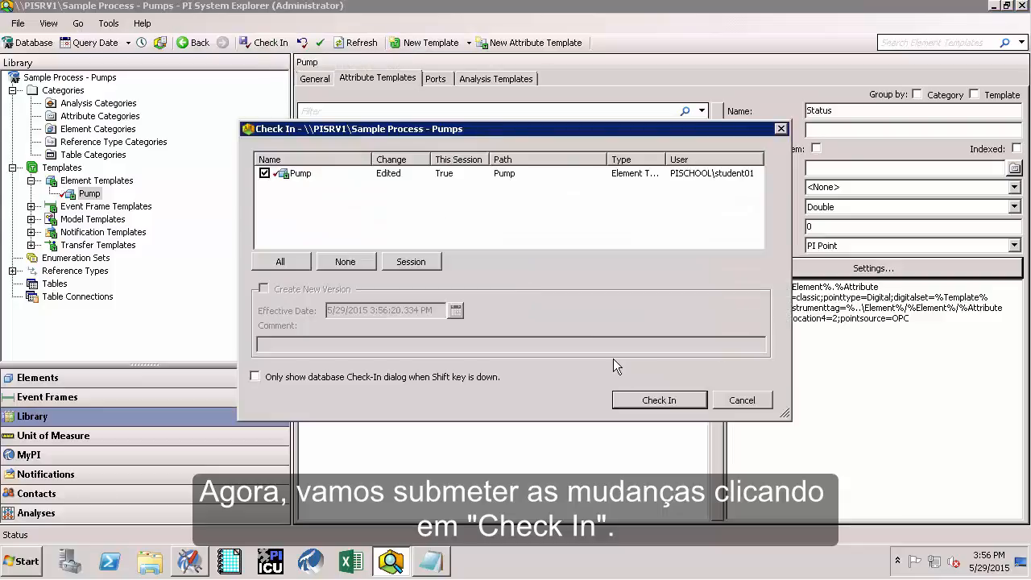
click(654, 402)
click(654, 402)
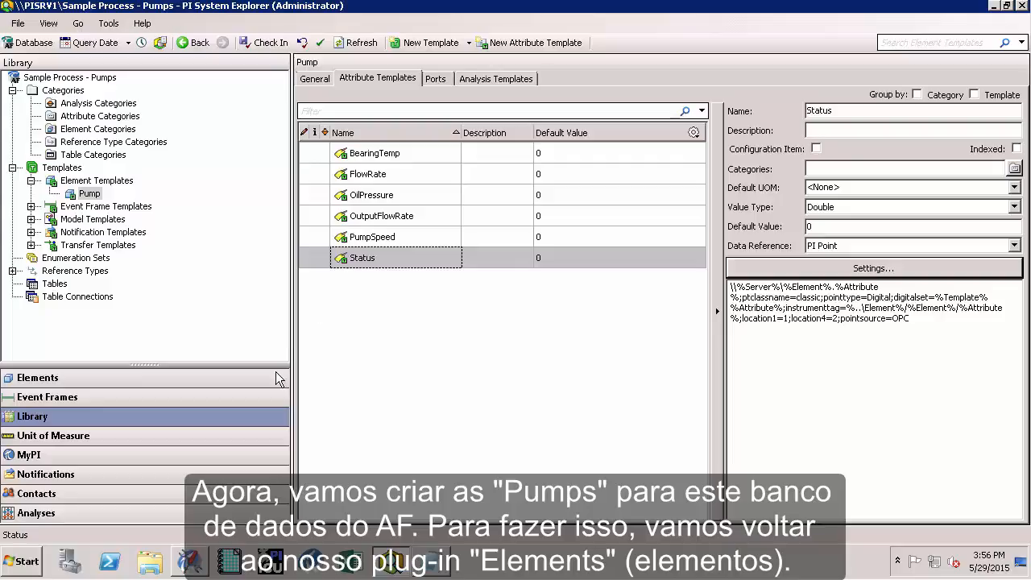
key(ctrl+2)
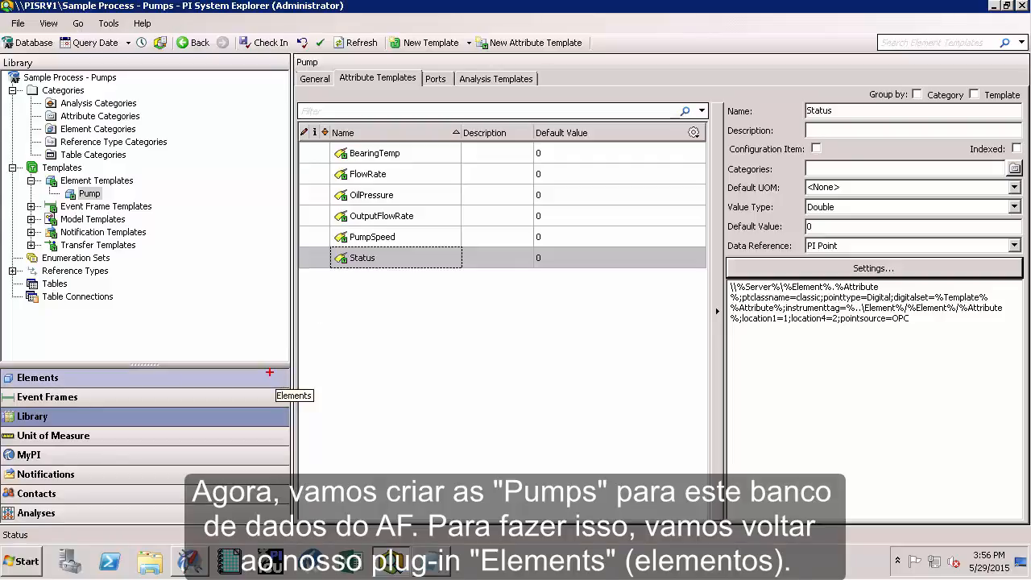
drag(259, 375, 362, 272)
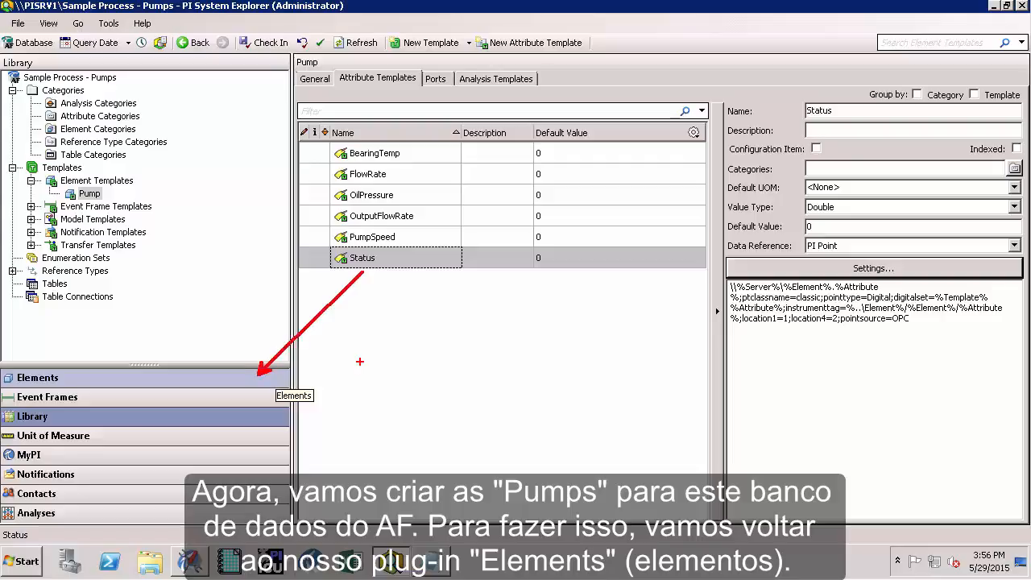
key(Escape)
- Open the database's elements and add a Parent-Child child element under Sample Process based on the Pump template
click(232, 377)
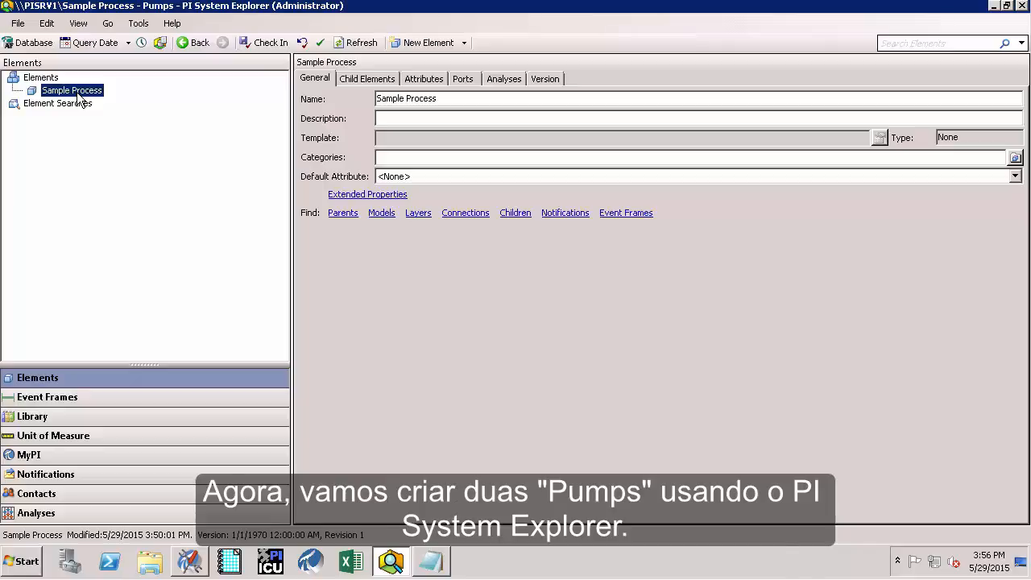
right_click(78, 96)
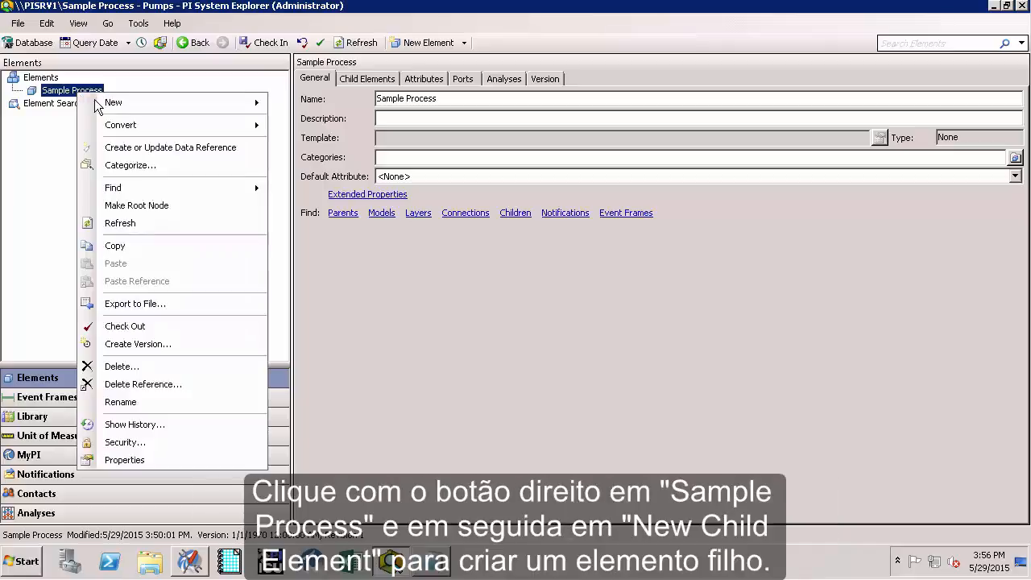
mouse_move(110, 104)
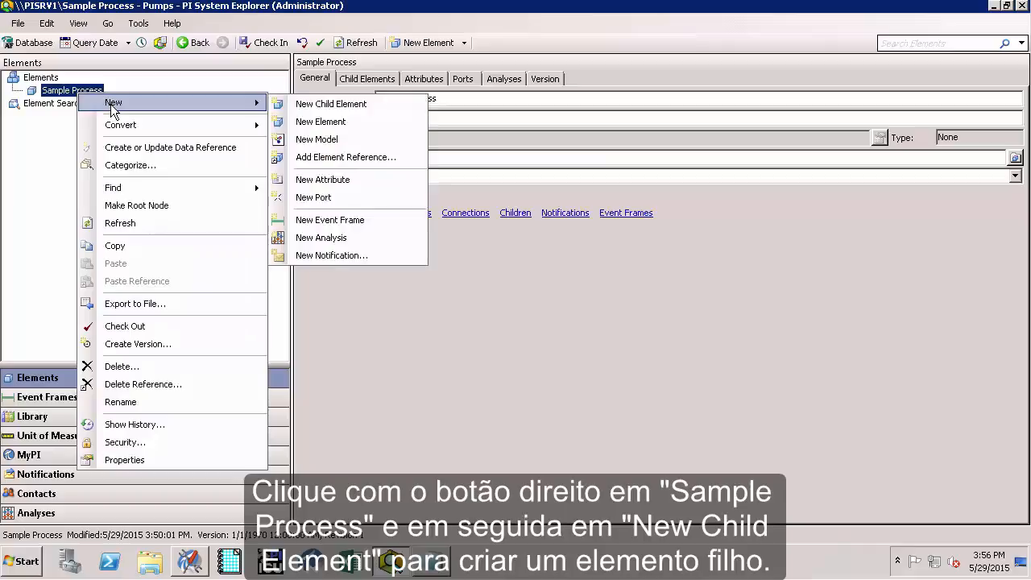
click(309, 105)
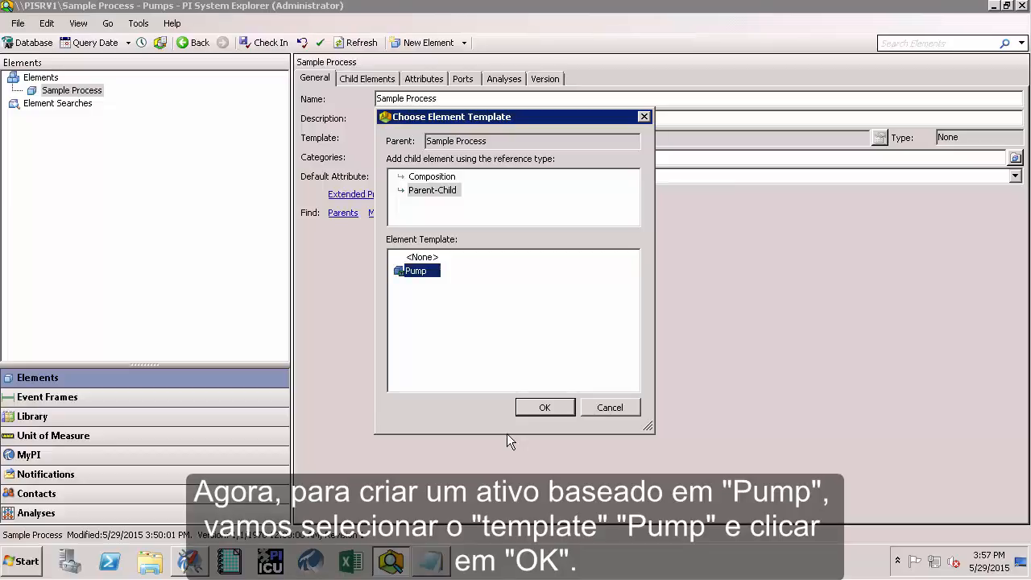
click(554, 406)
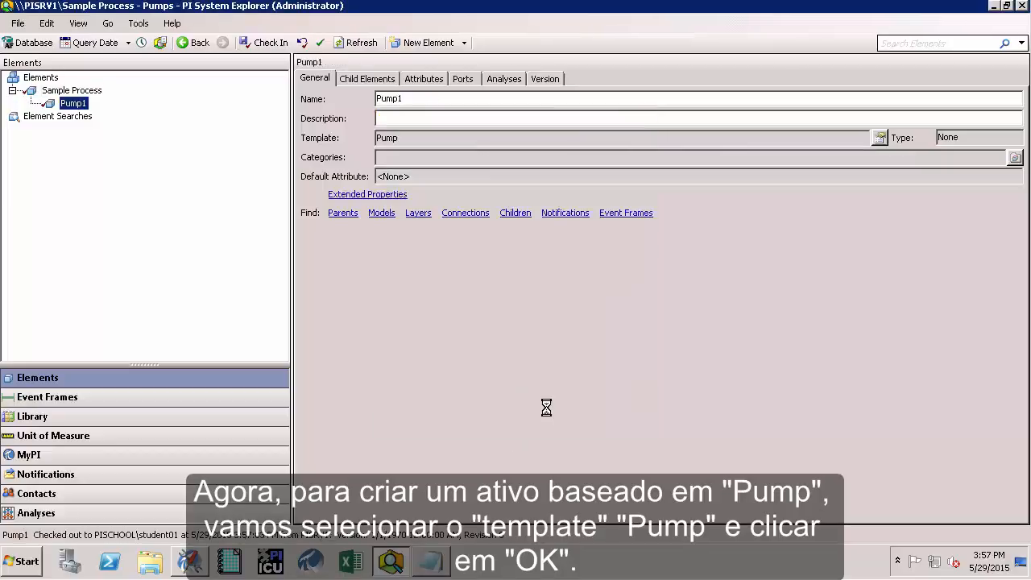
- Add a second child element under Sample Process, also based on the Pump template
click(96, 94)
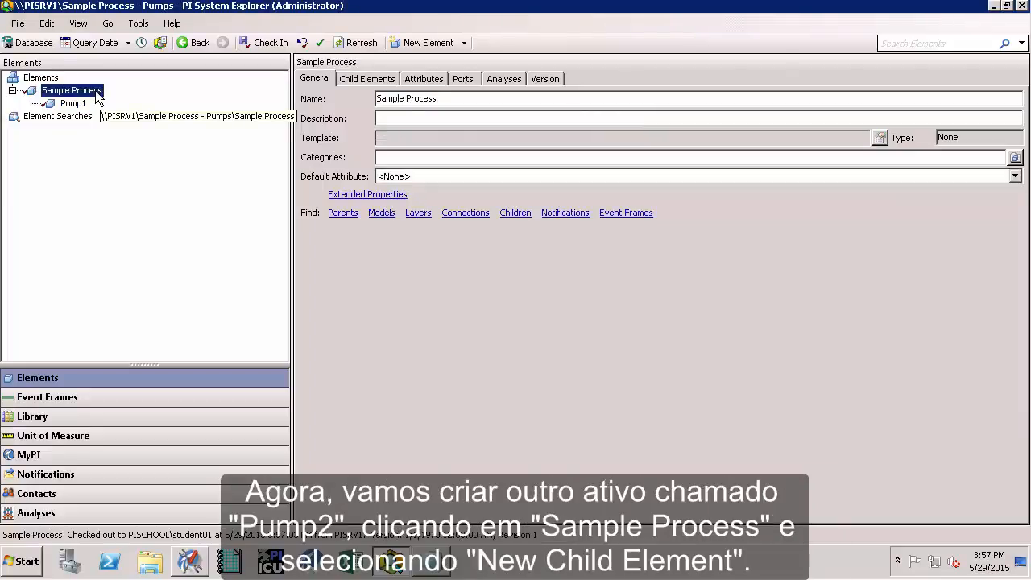
right_click(97, 94)
mouse_move(186, 102)
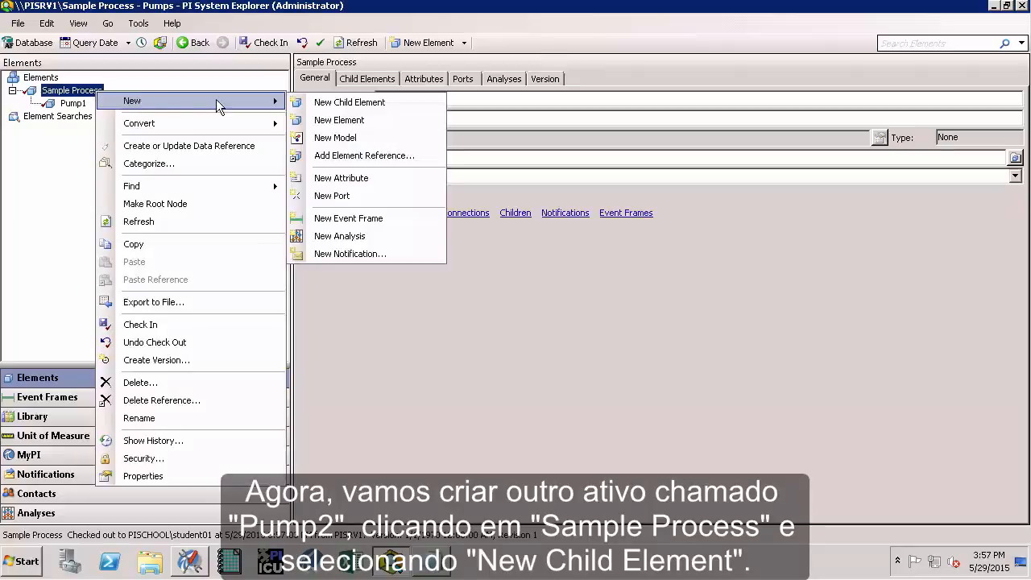
click(343, 103)
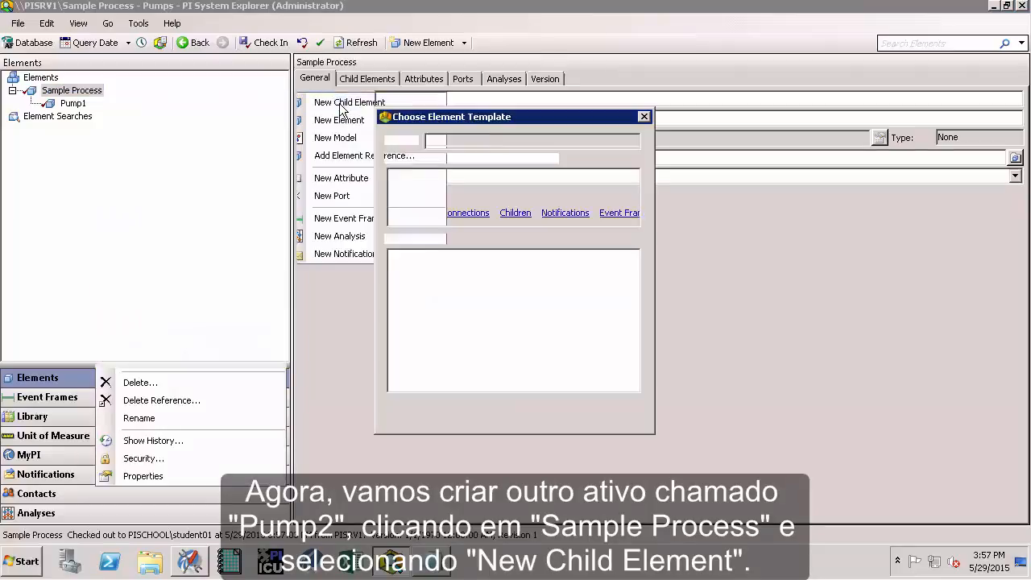
click(419, 270)
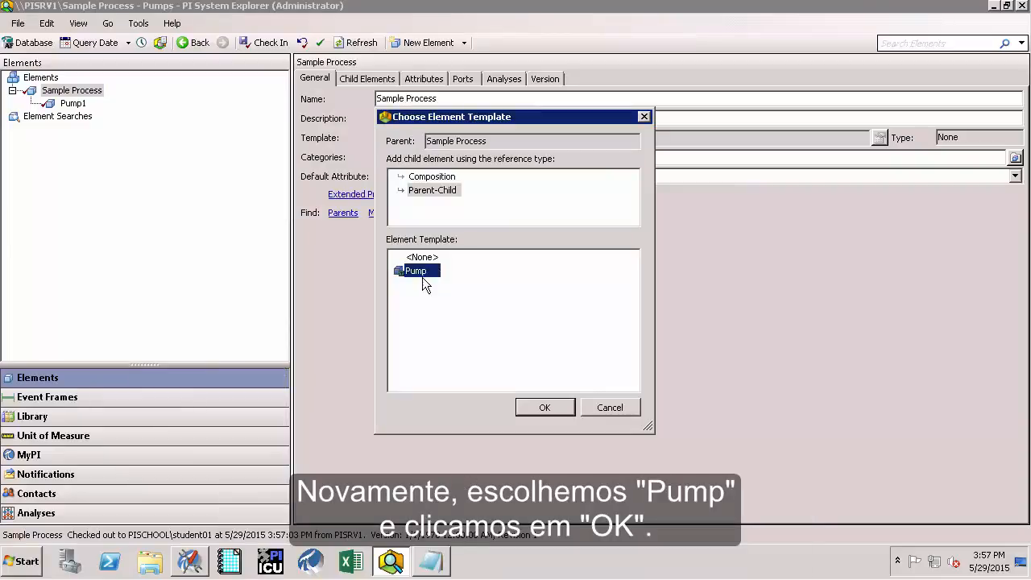
click(544, 407)
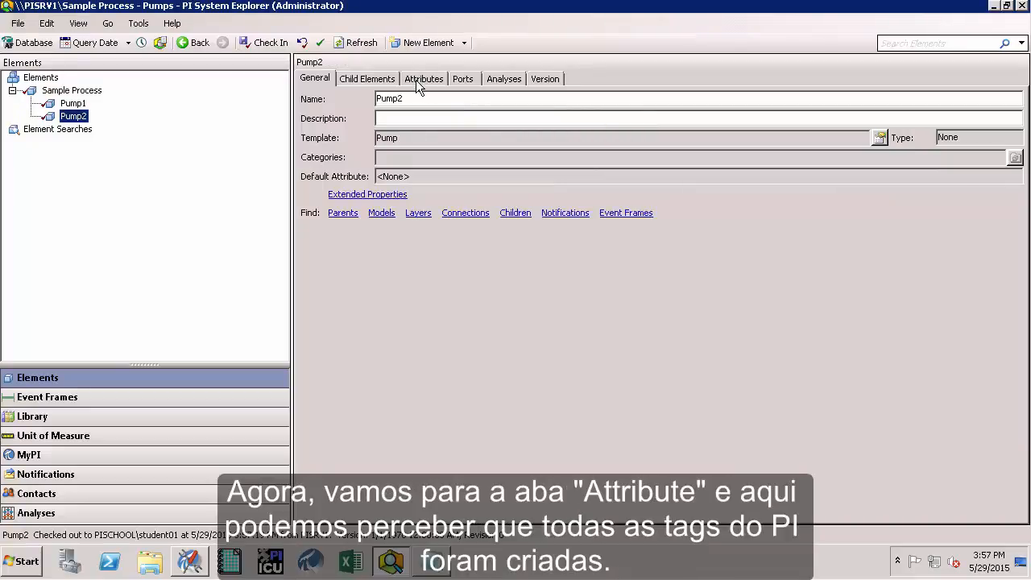
- Examine the attribute values of the Pump2 element to see whether its PI points exist
key(ctrl+2)
drag(420, 79, 495, 42)
key(Escape)
click(423, 78)
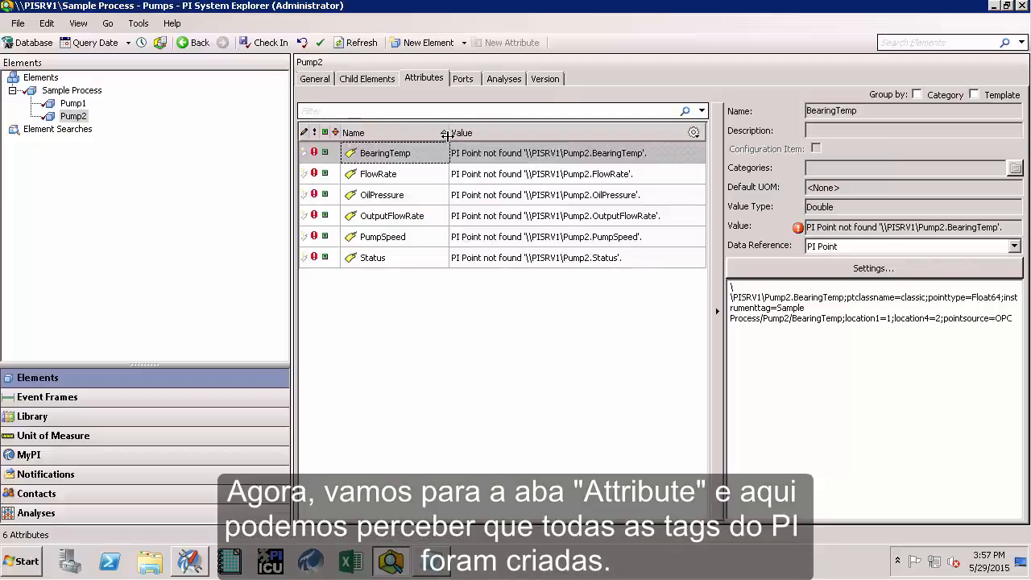
mouse_move(444, 145)
mouse_down()
mouse_move(502, 186)
mouse_move(684, 269)
mouse_up()
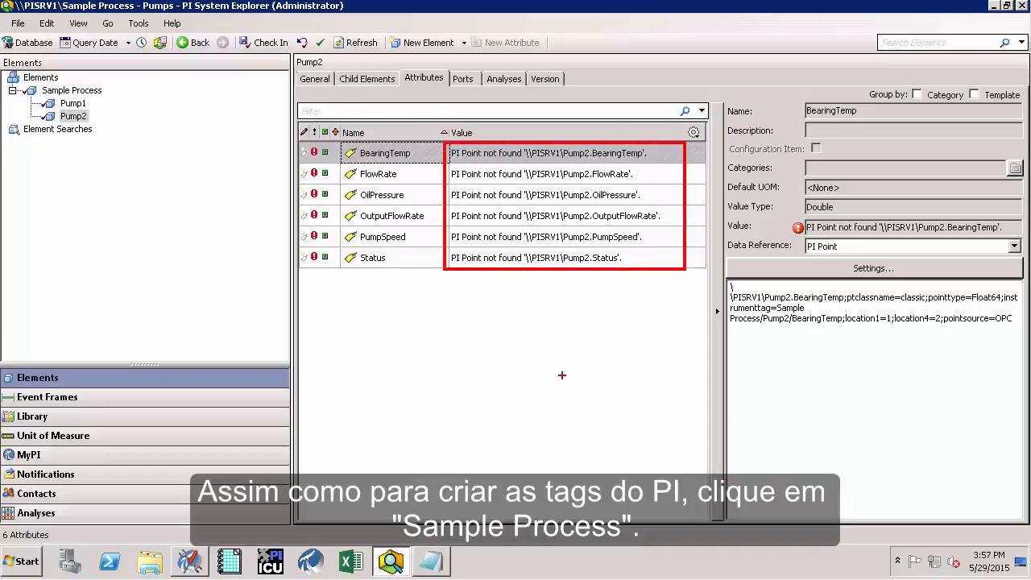
key(Escape)
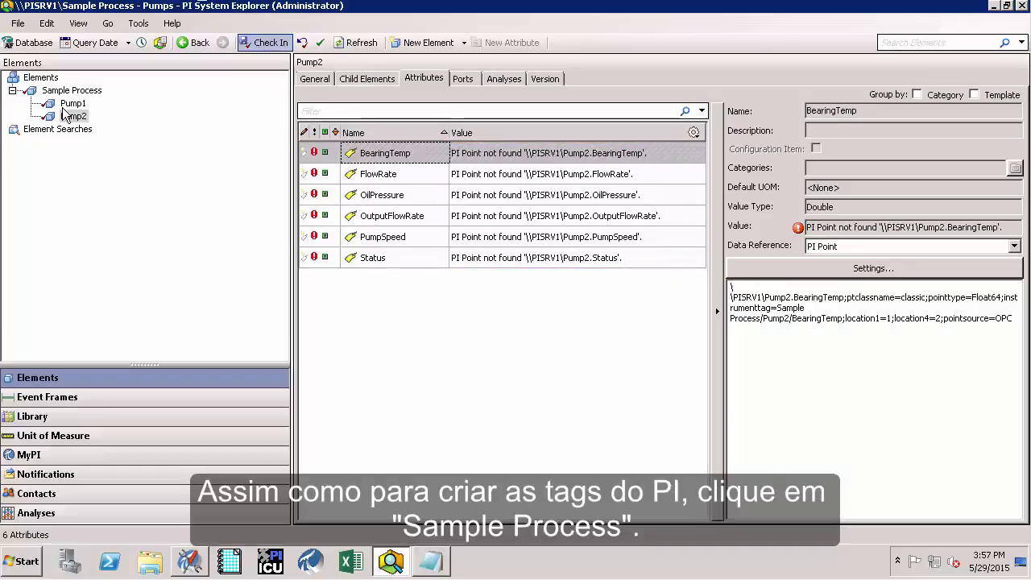
- Create or update the data references for Sample Process and its pumps, and check in Pump1, Pump2 and Sample Process
click(79, 94)
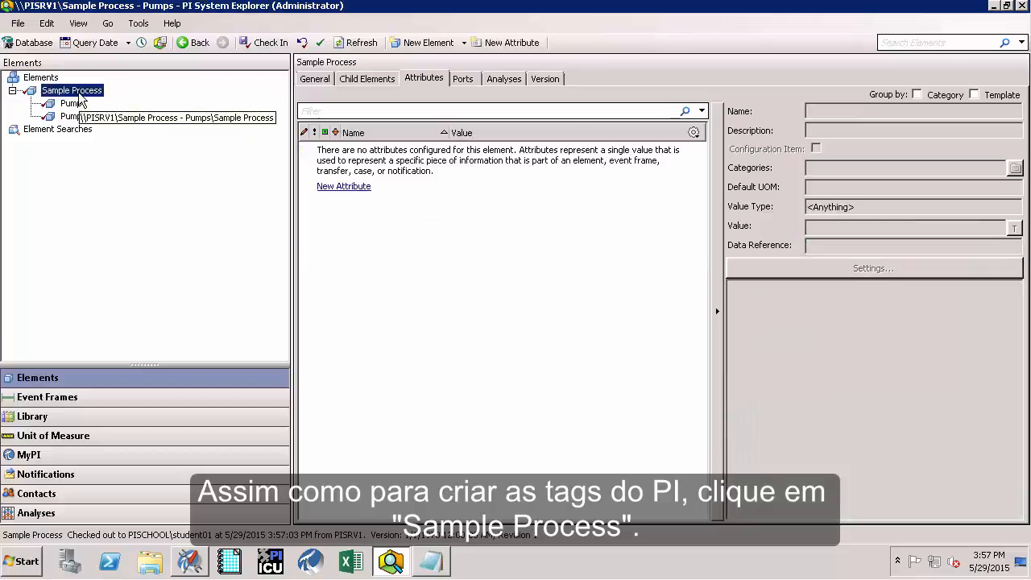
right_click(80, 96)
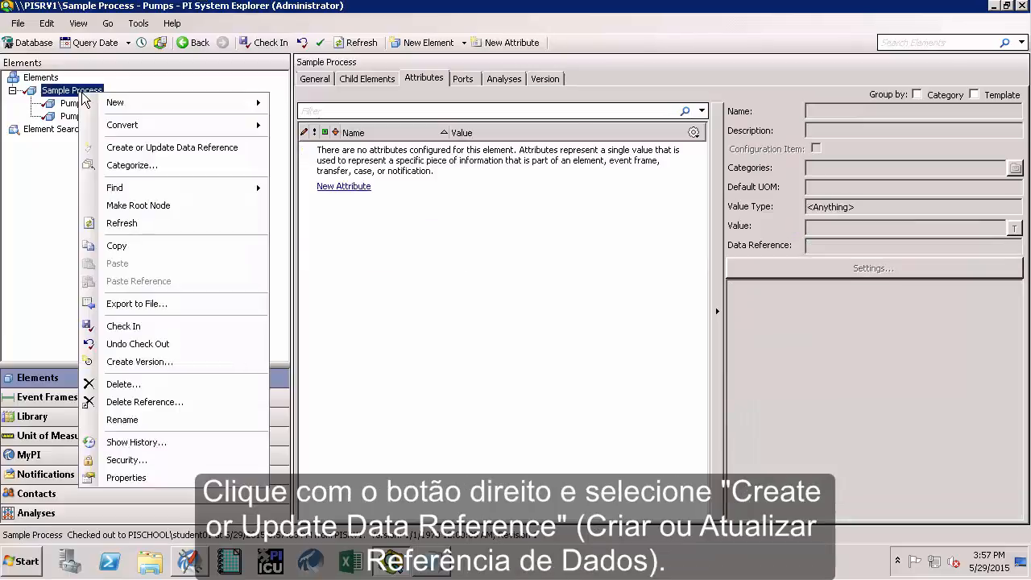
click(138, 152)
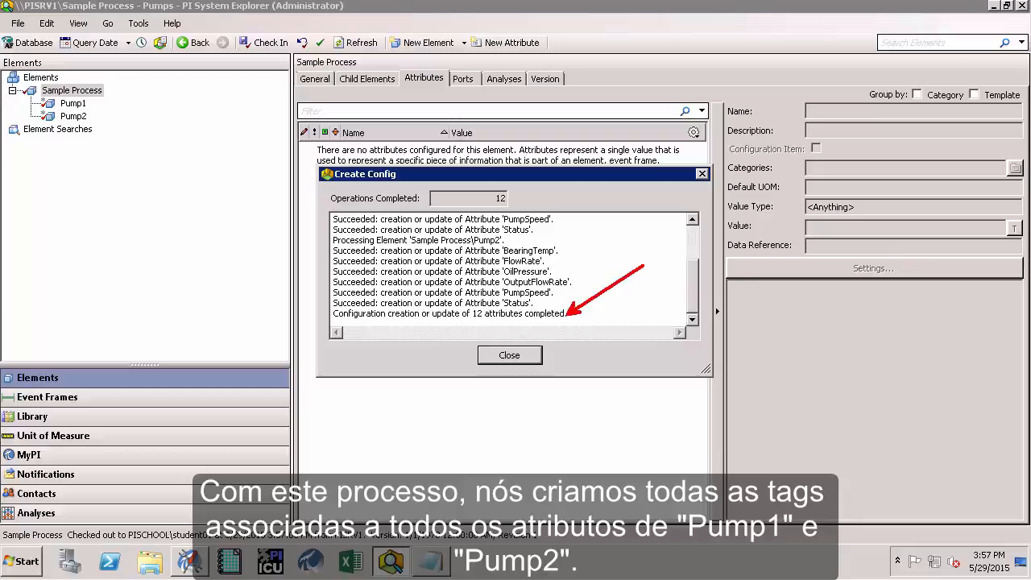
click(509, 356)
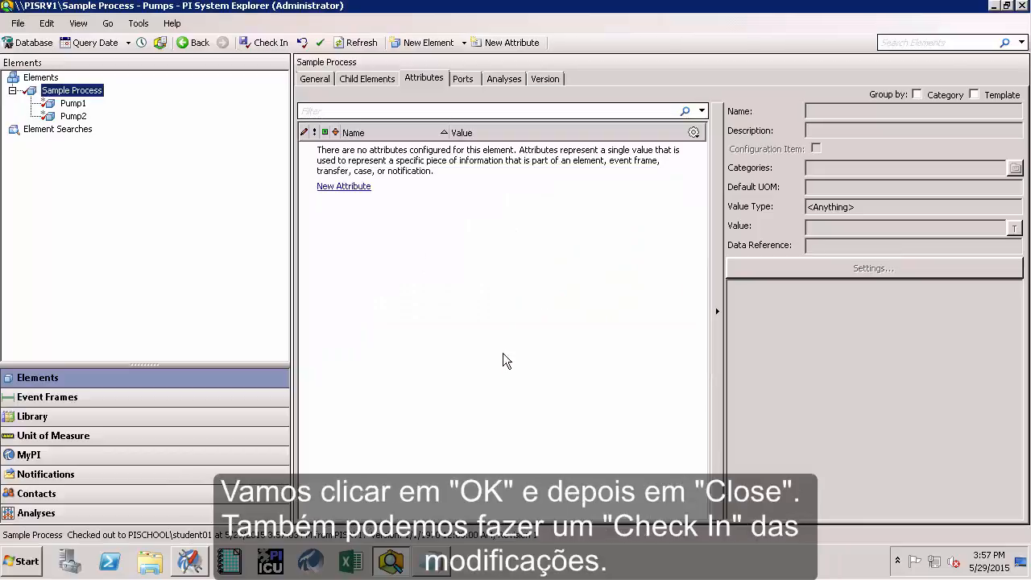
click(262, 45)
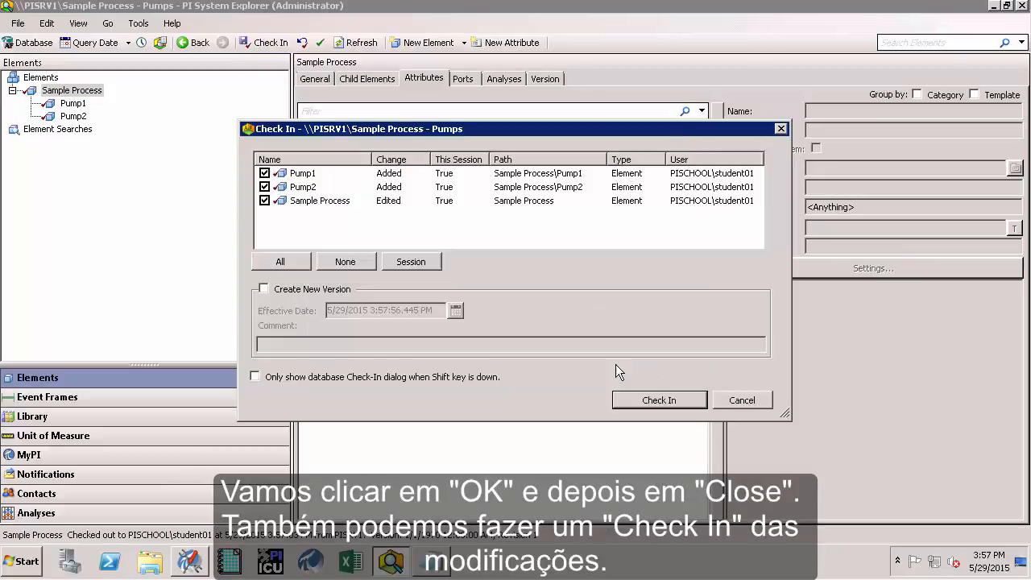
click(671, 403)
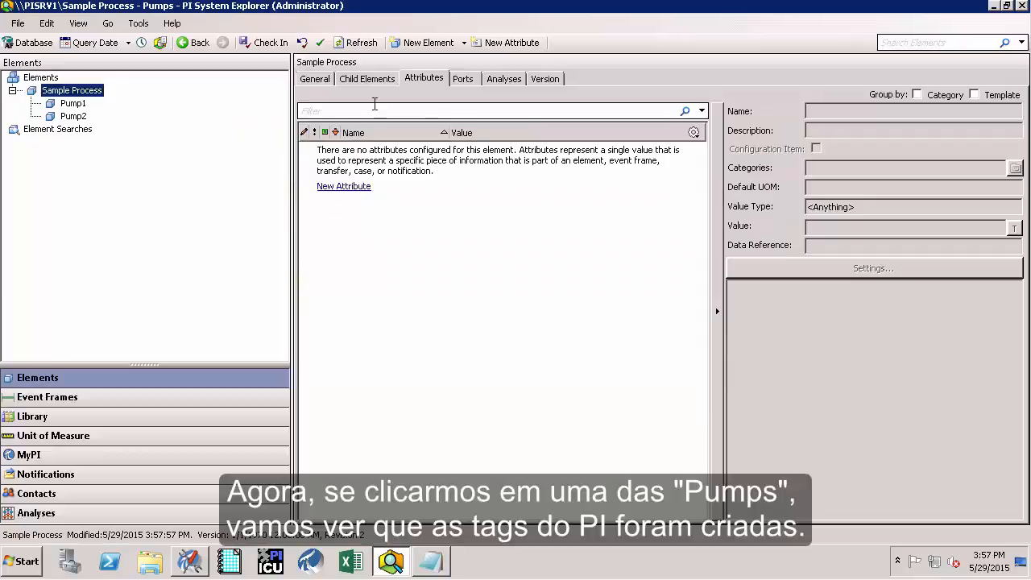
- Examine the attribute values of Pump1, refresh them, and view the attributes of Pump2
click(72, 105)
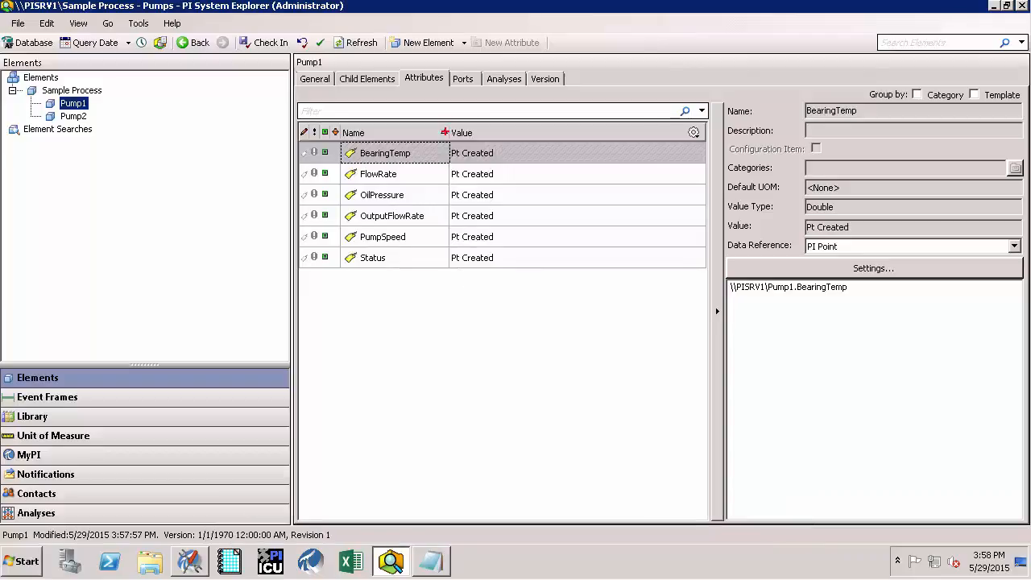
mouse_move(443, 134)
mouse_down()
mouse_move(525, 240)
mouse_move(525, 275)
mouse_up()
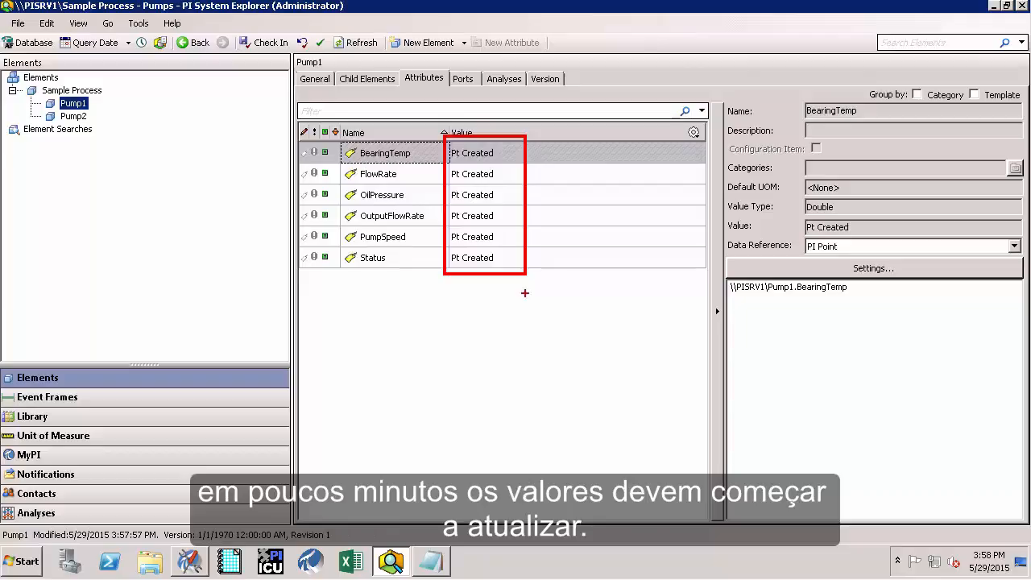
click(355, 42)
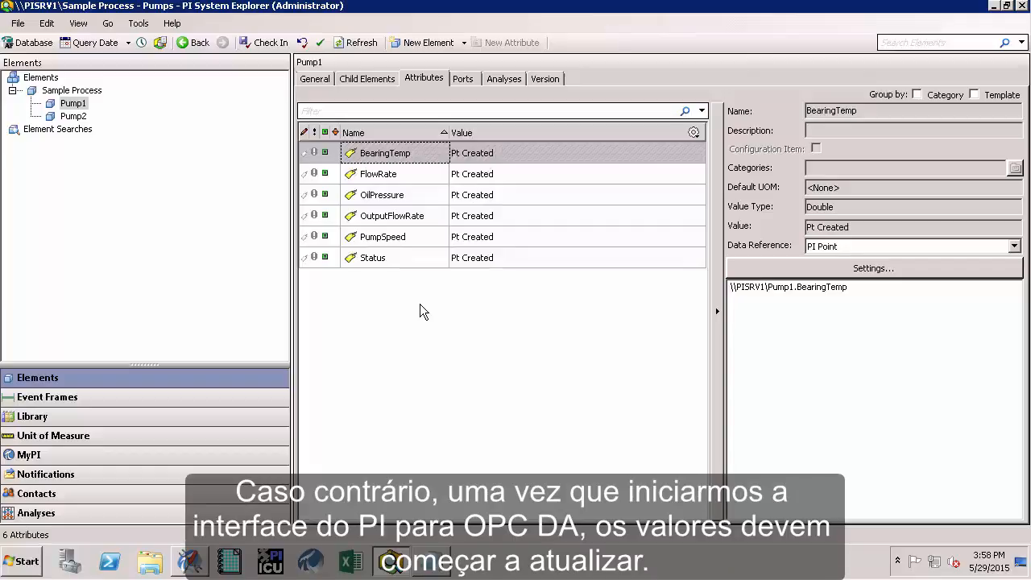
click(73, 117)
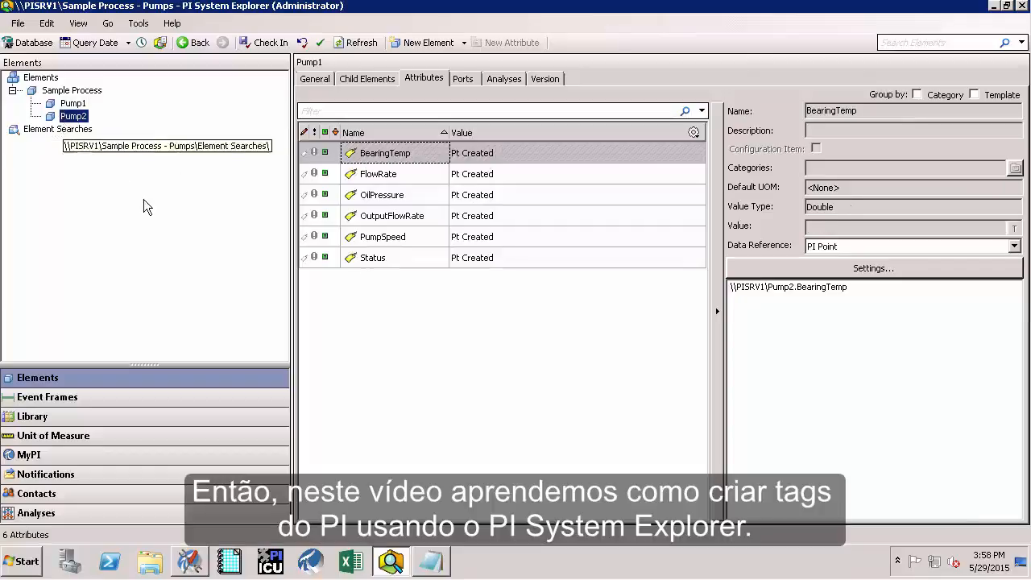